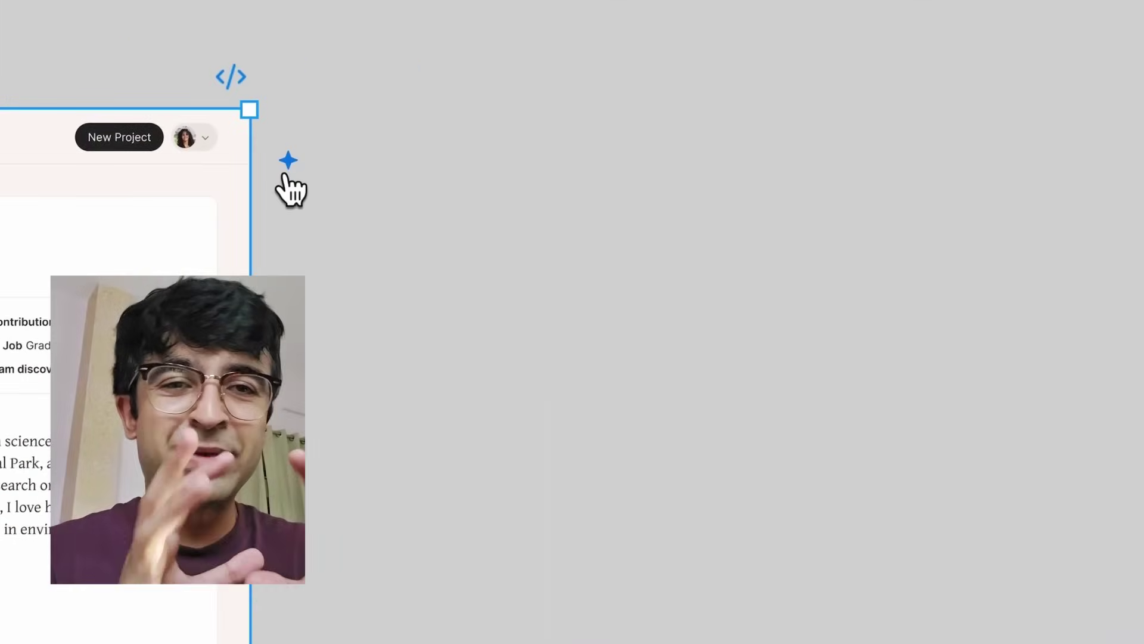
- Prompt Figma AI to turn the profile frame into an empty-state view for a new user
click(1042, 154)
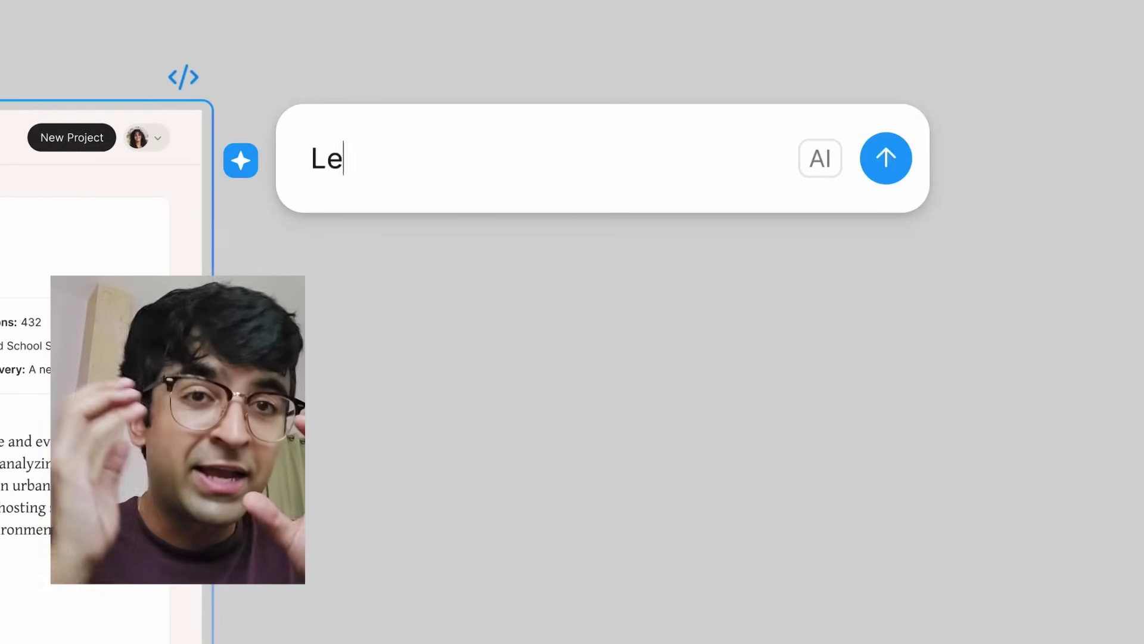
text(Let's create an empty state view of a new user's profile based on this design.)
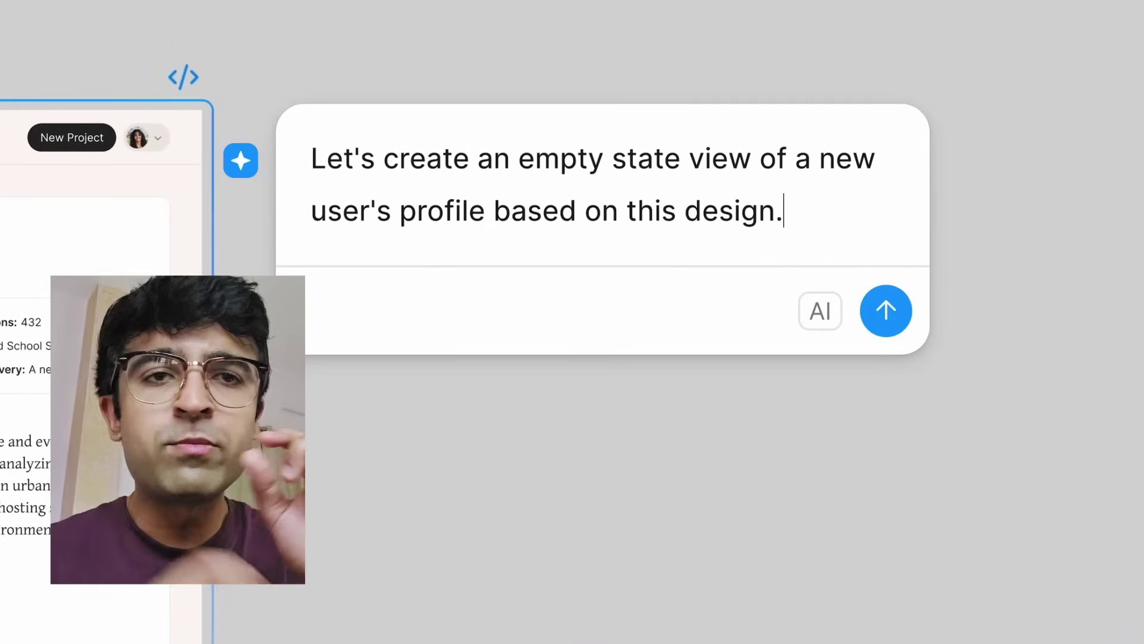
key(Return)
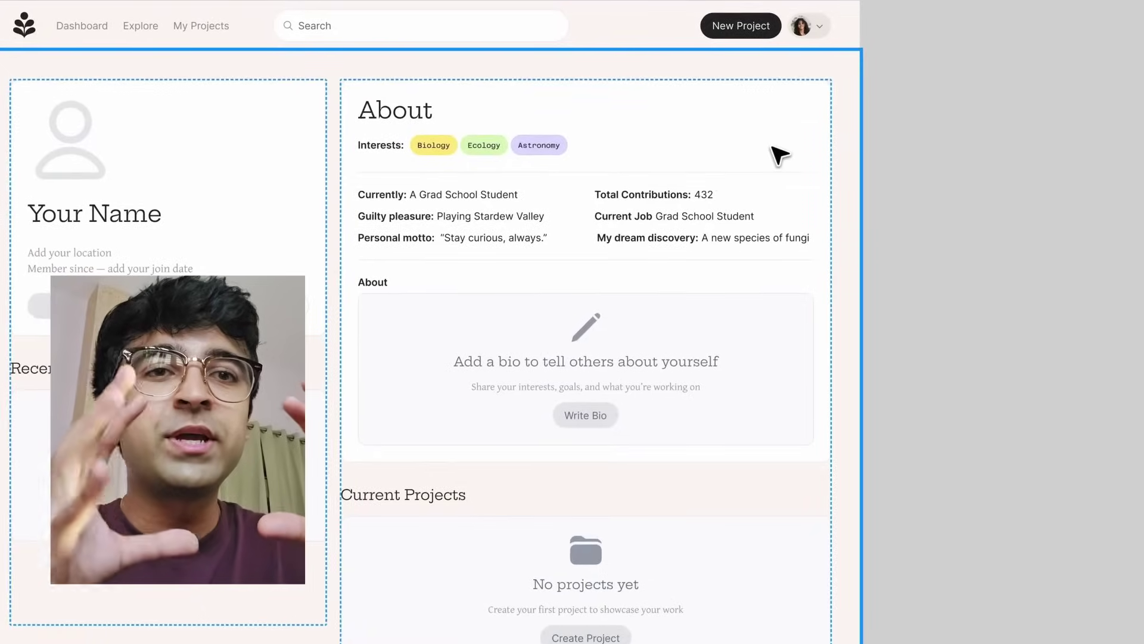
- Have Figma AI convert the About card's text into input field prompts
click(905, 209)
click(934, 175)
text(Convert the text to)
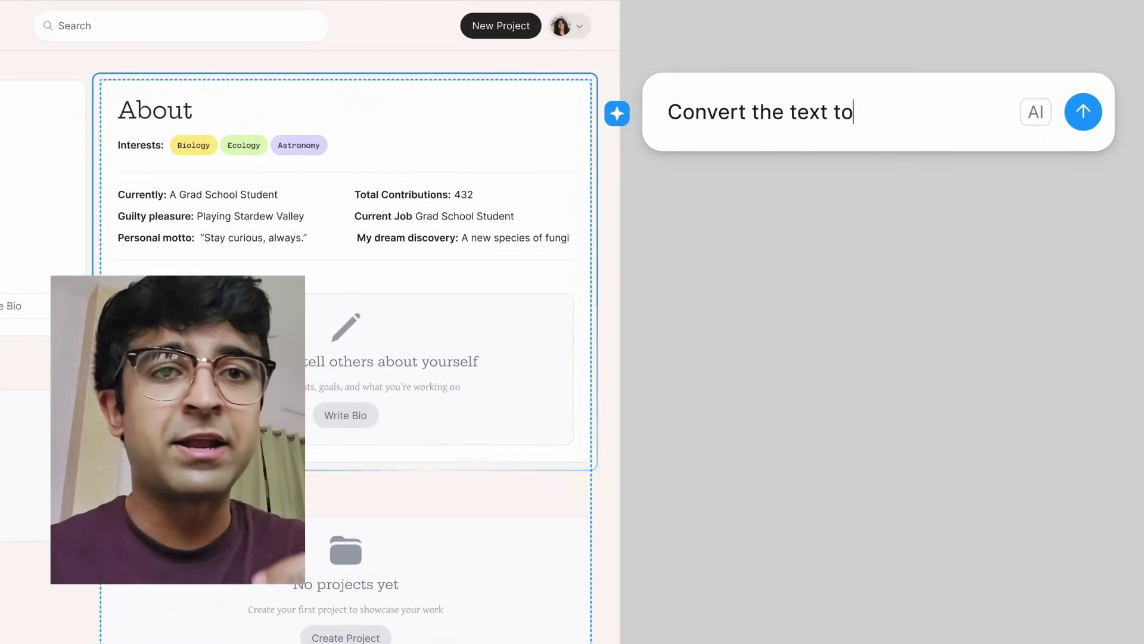
text( input field prompts)
key(Return)
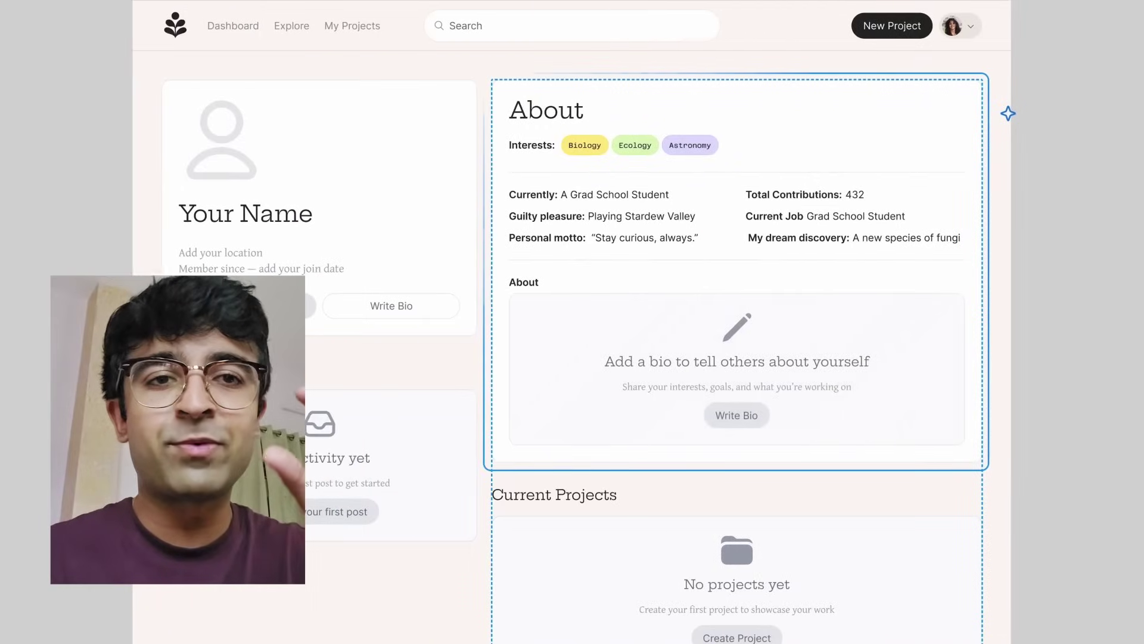
- Make the Current Projects empty state more informative while keeping its style
scroll(1119, 401, down, 7)
click(932, 266)
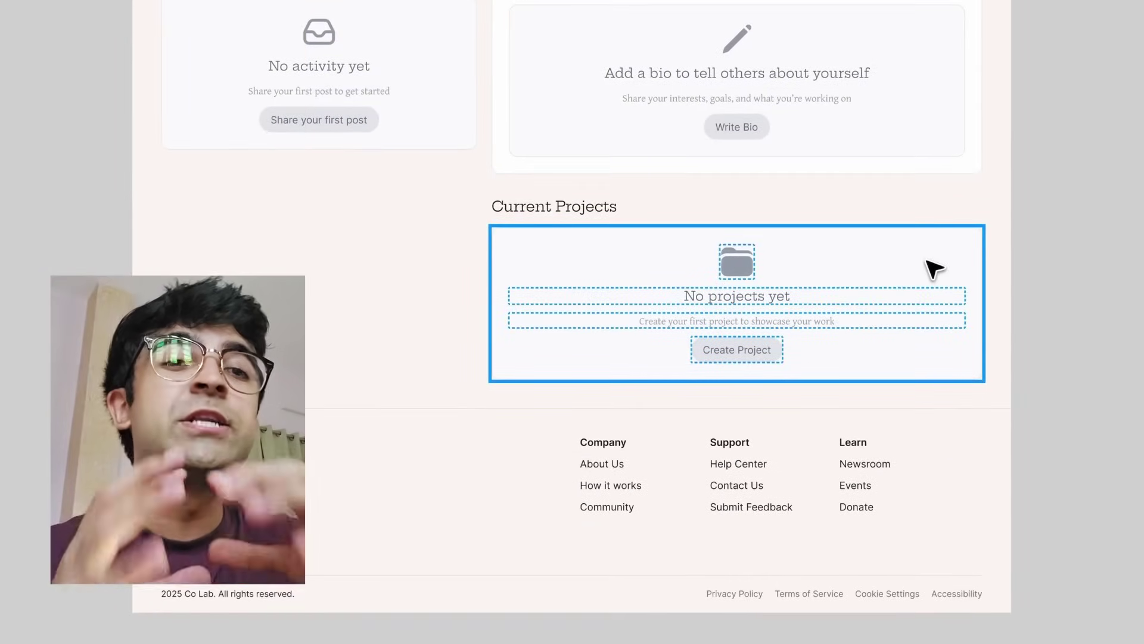
click(1011, 261)
text(Ad)
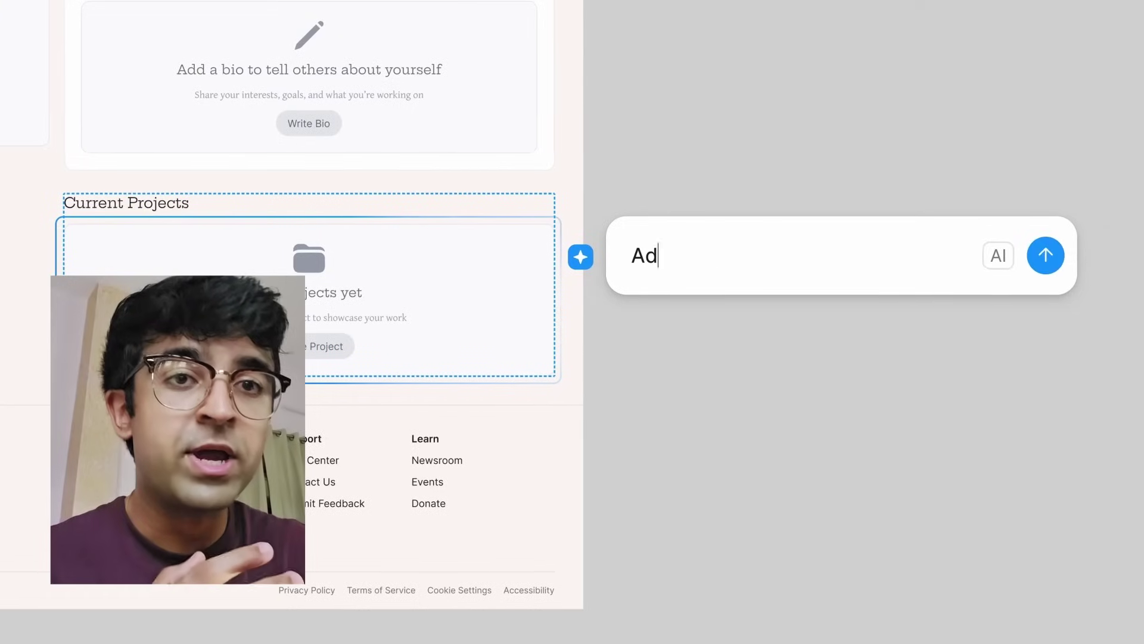
text(apt this empty state screen to feel more informative and keep the style)
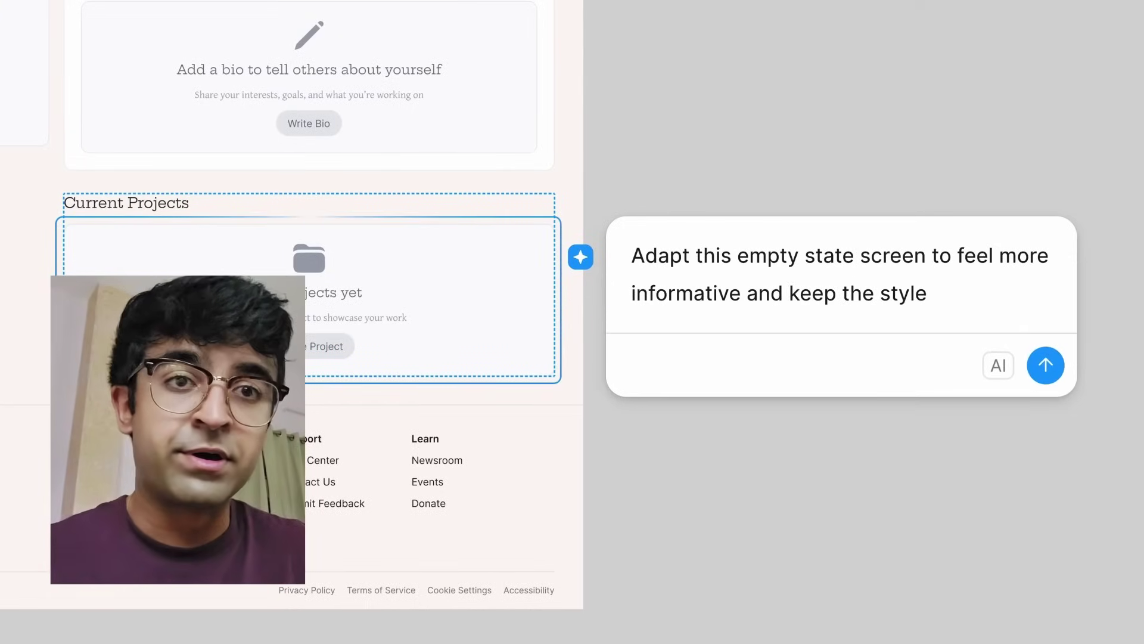
key(Return)
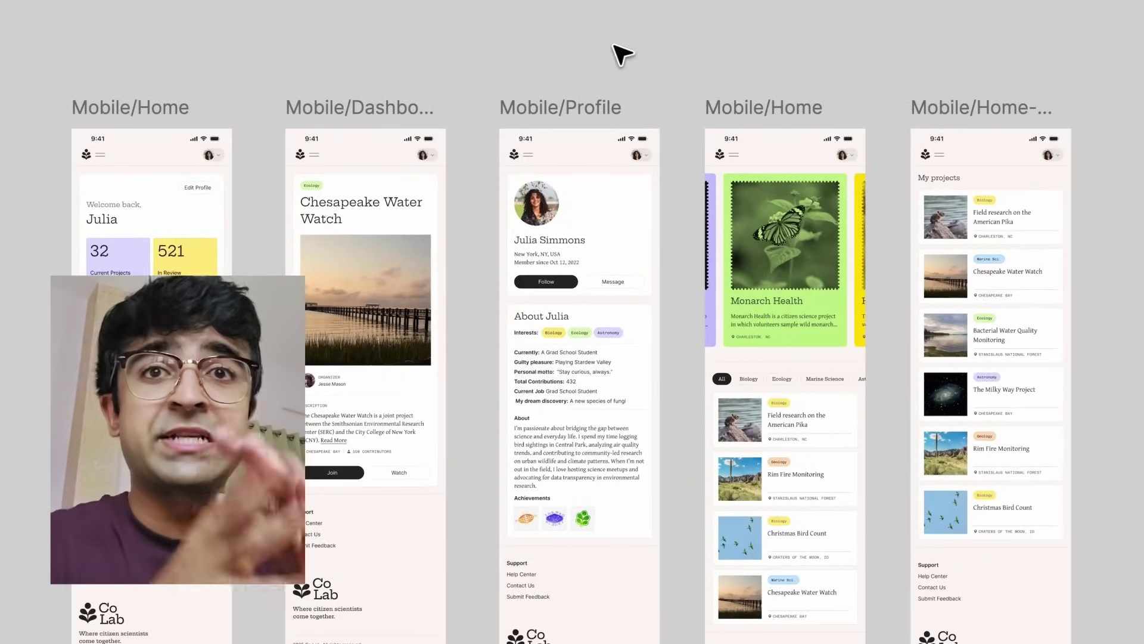
click(1100, 165)
- Prompt Figma AI with 'Convert these layouts to dark mode' for the five mobile screens
text(Convert these layouts to dark mode and make the text accessible)
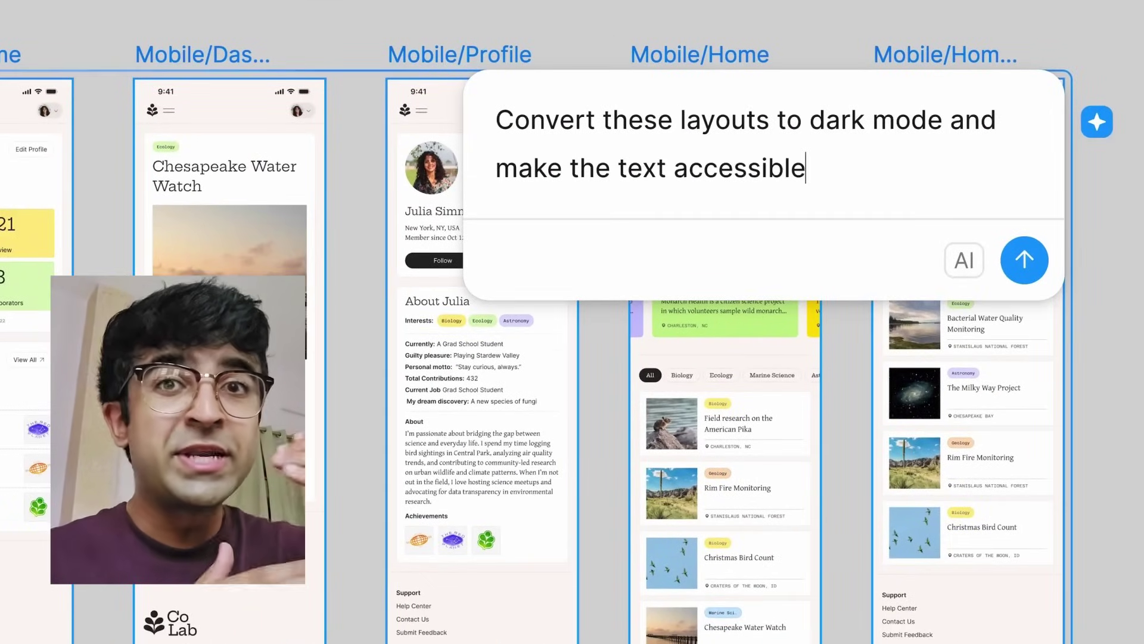
key(Return)
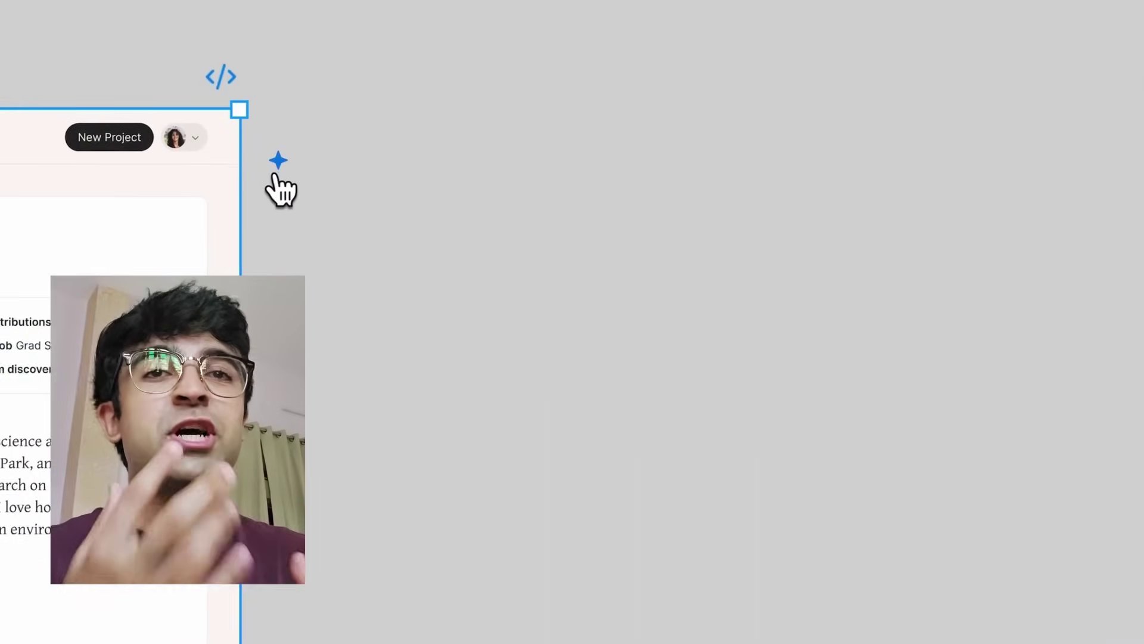
- Prompt Figma AI to turn the profile frame into an empty-state view for a new user
click(1014, 155)
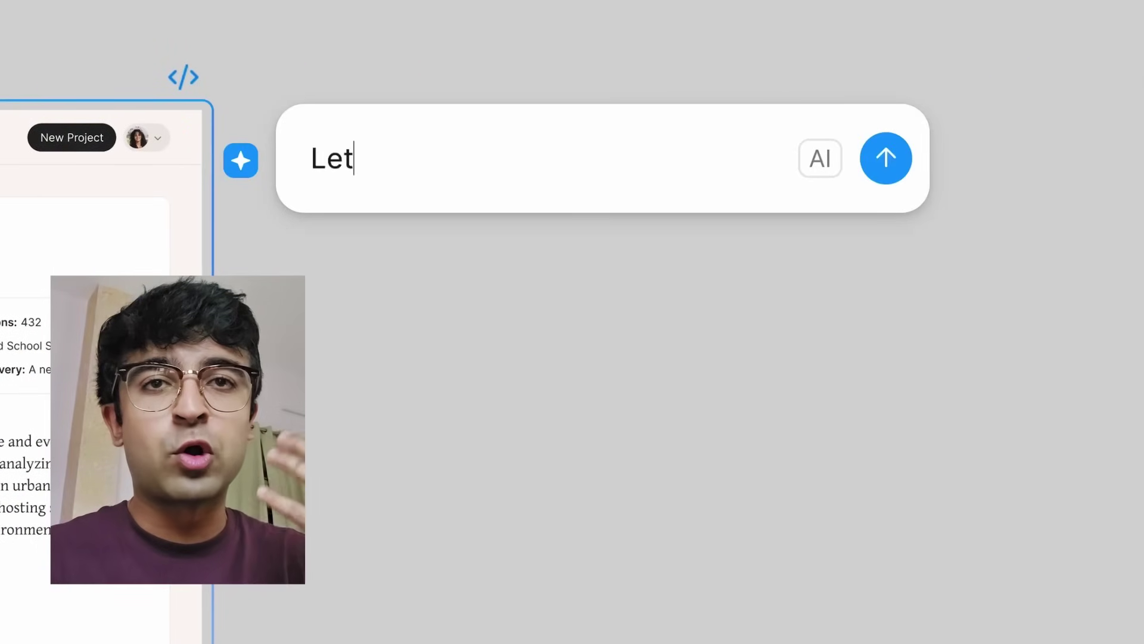
text(Let's create an empty state view of a new user's profile based on this design.)
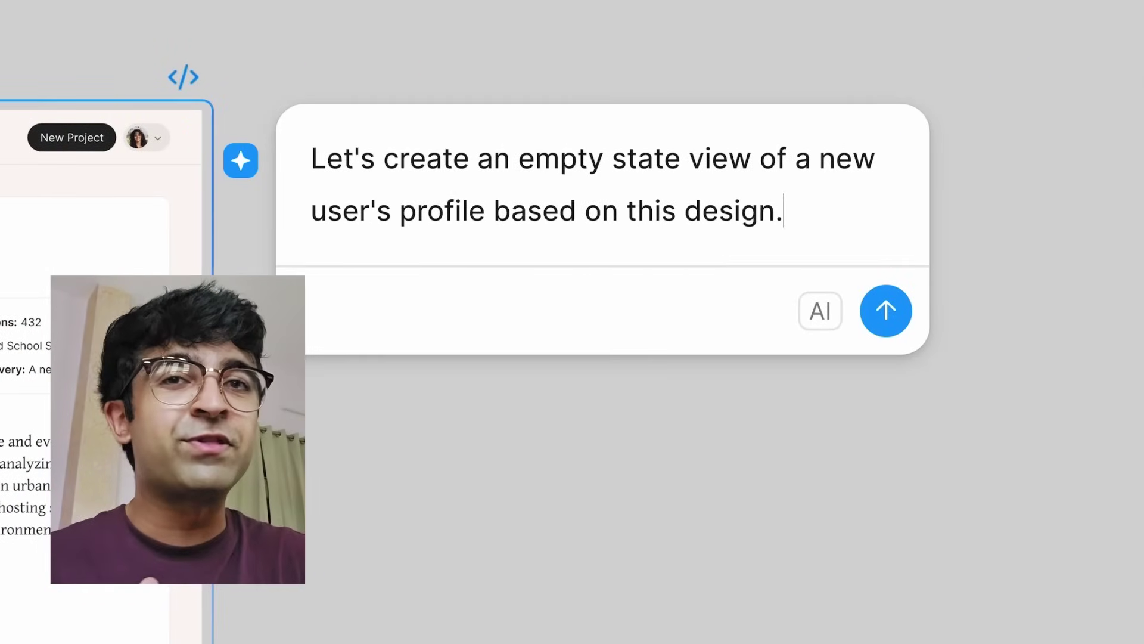
key(Return)
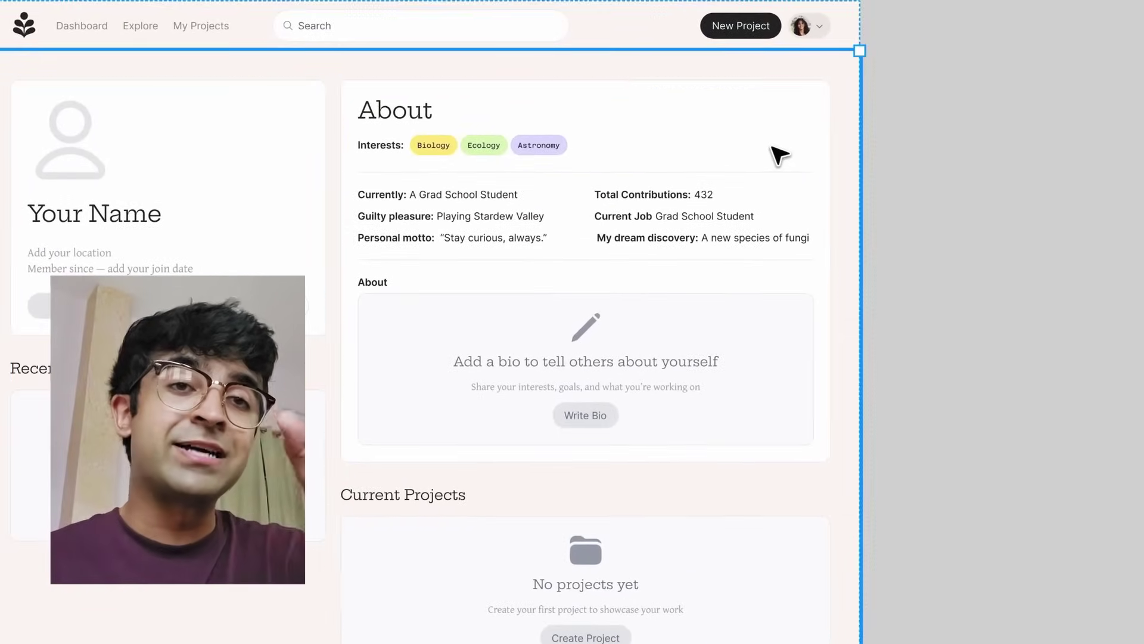
- Have Figma AI convert the About card's text into input field prompts
click(876, 207)
click(935, 175)
text(Convert the text to )
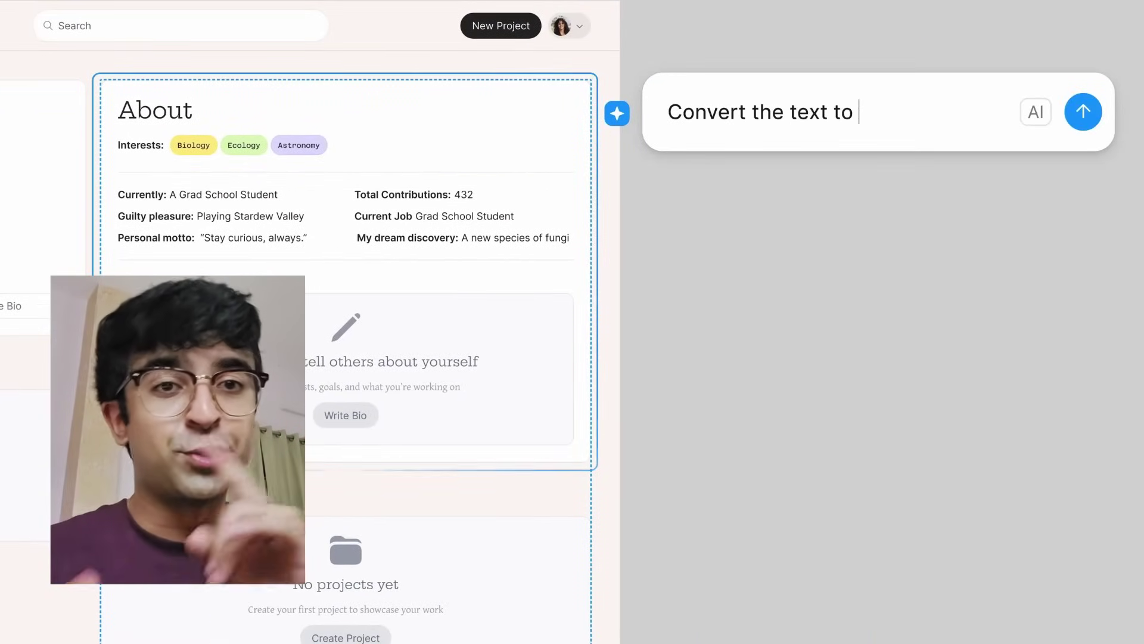
text(input field prompts)
key(Return)
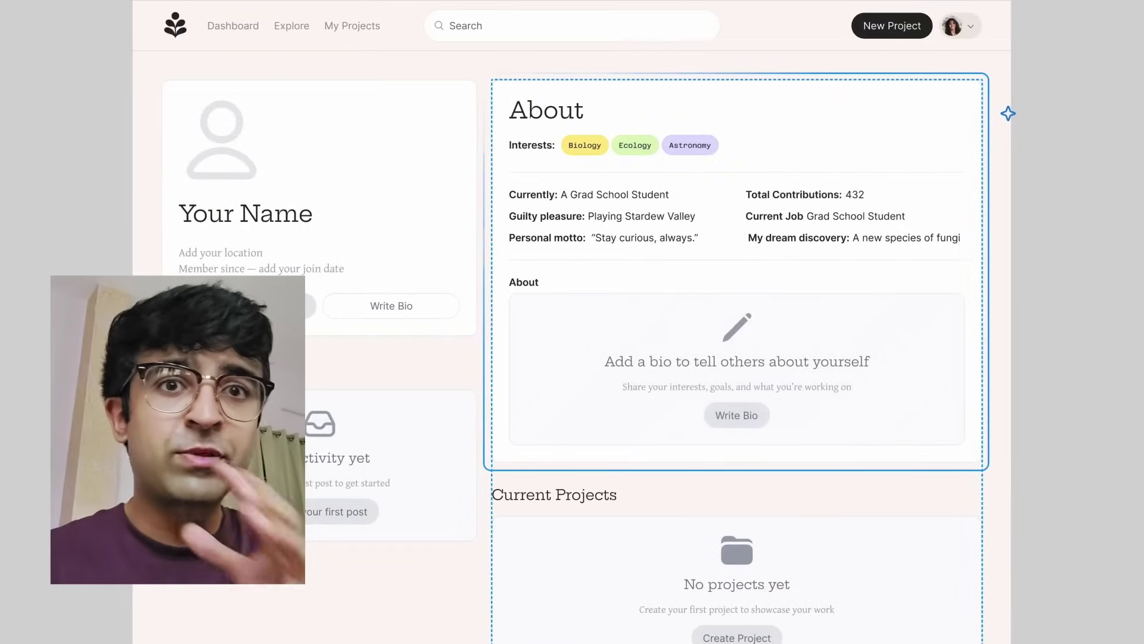
- Make the Current Projects empty state more informative while keeping its style
scroll(1105, 377, down, 7)
click(933, 265)
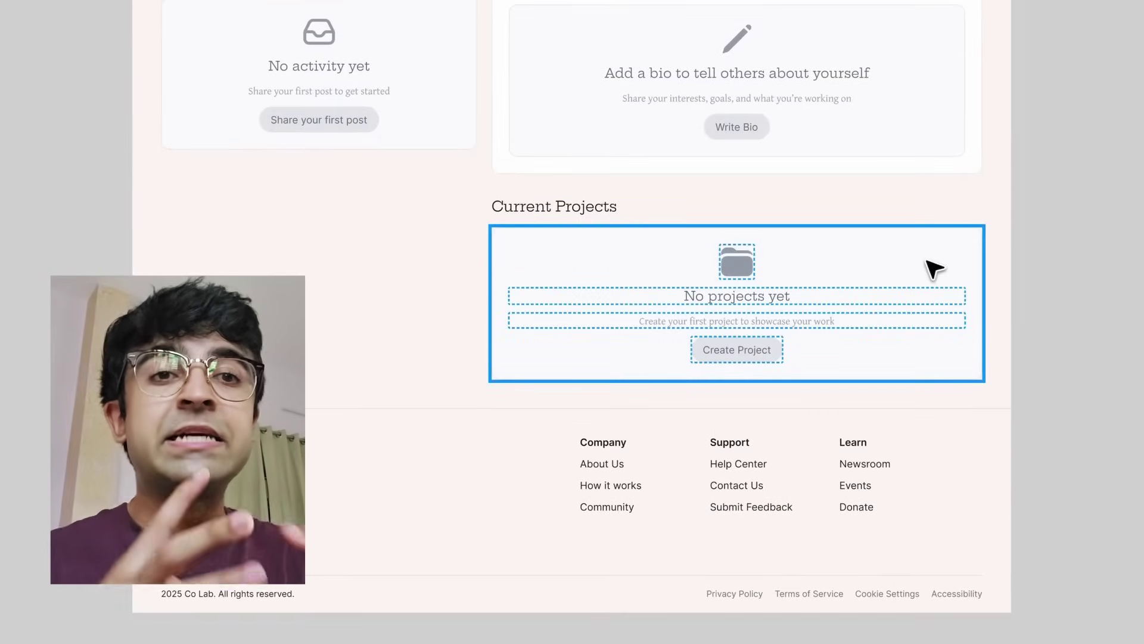
click(1011, 267)
text(Ad)
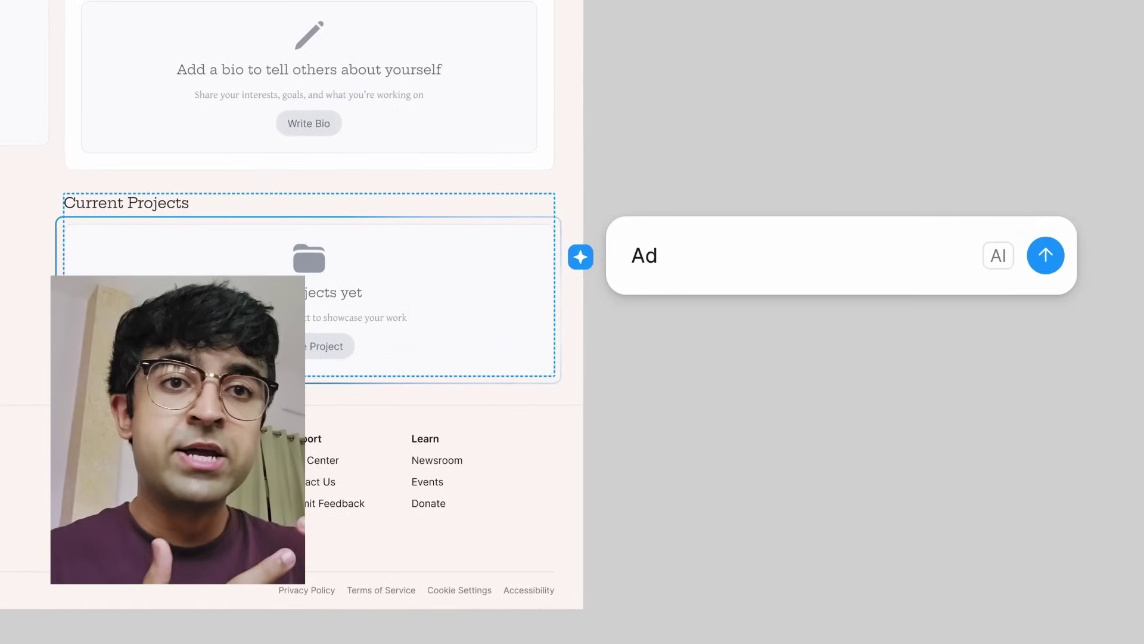
text(apt this empty state screen to feel more informative and keep the style)
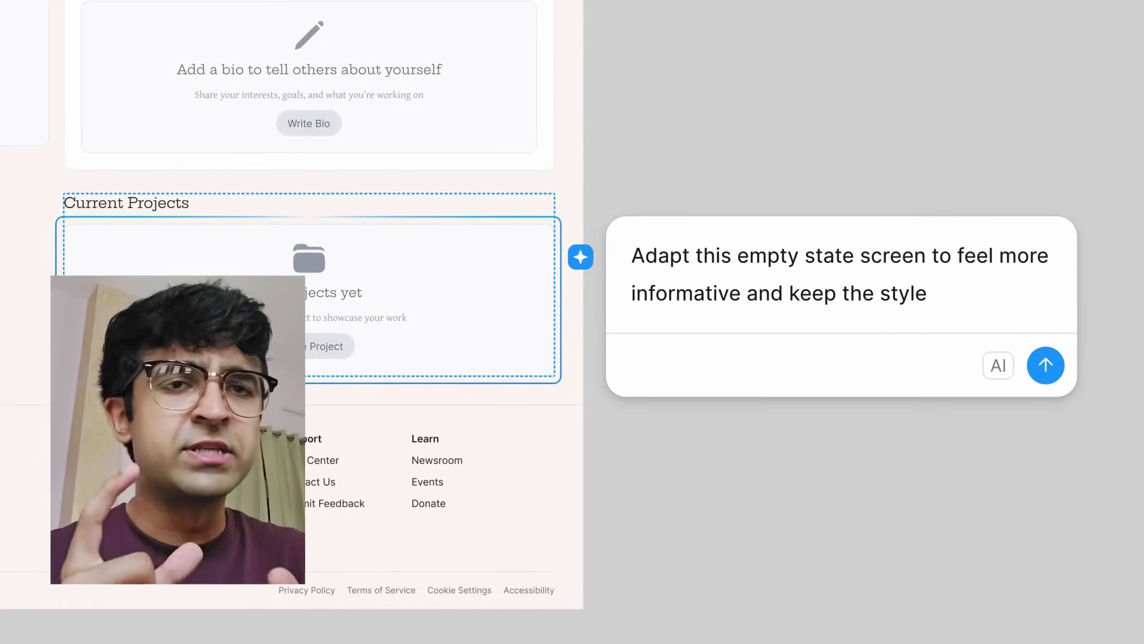
key(Return)
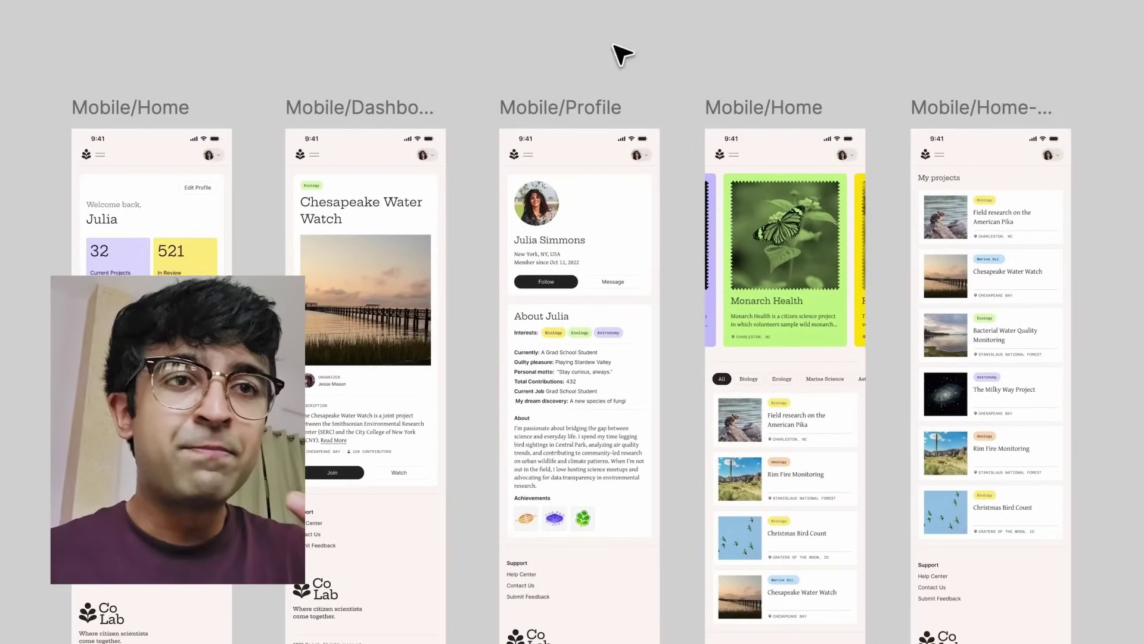
click(1103, 160)
- Prompt Figma AI: 'Convert these layouts to dark mode and make the text accessible'
text(Convert these layouts to dark mode and make the)
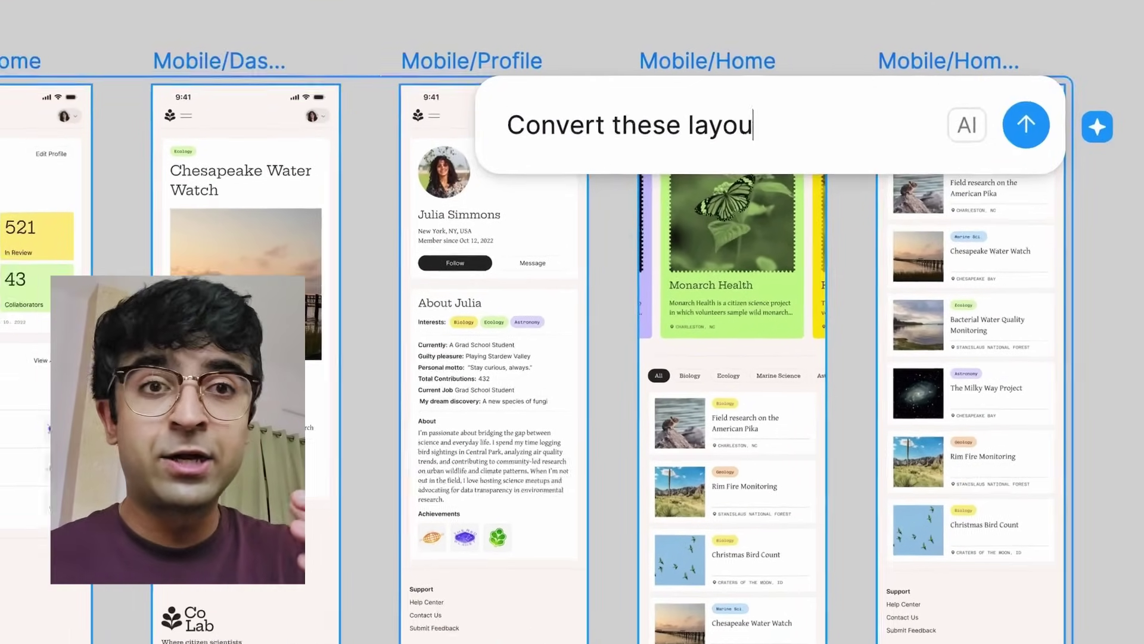
text( text accessible)
key(Return)
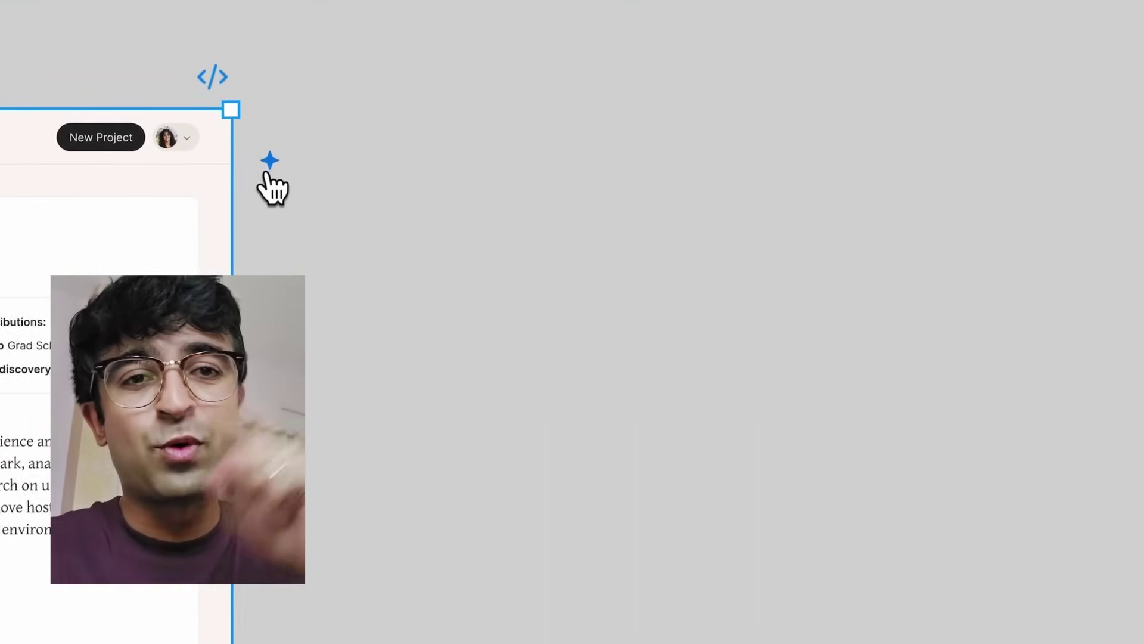
- Prompt Figma AI to create an empty-state profile view for a new user
click(977, 155)
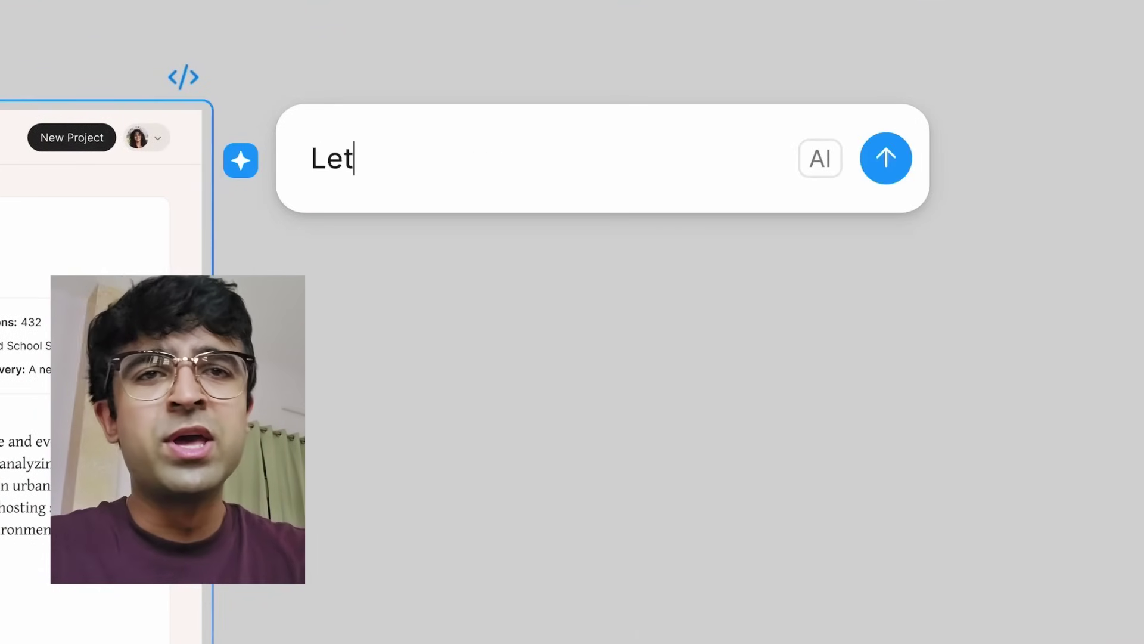
text(Let's create an empty state view of a new user's profile based on this design.)
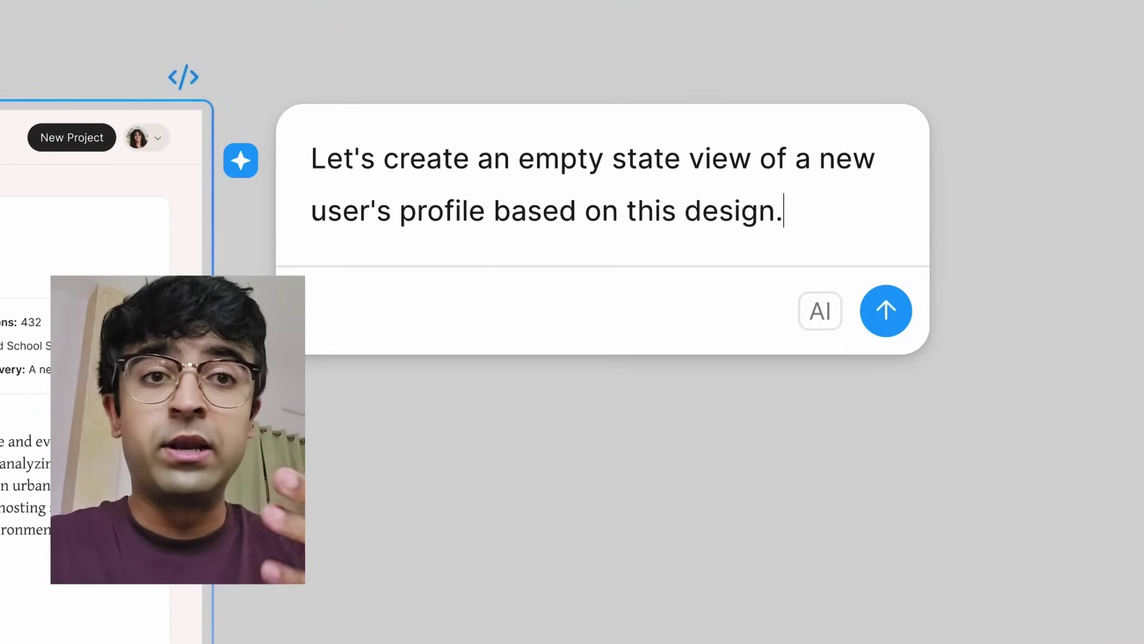
key(Return)
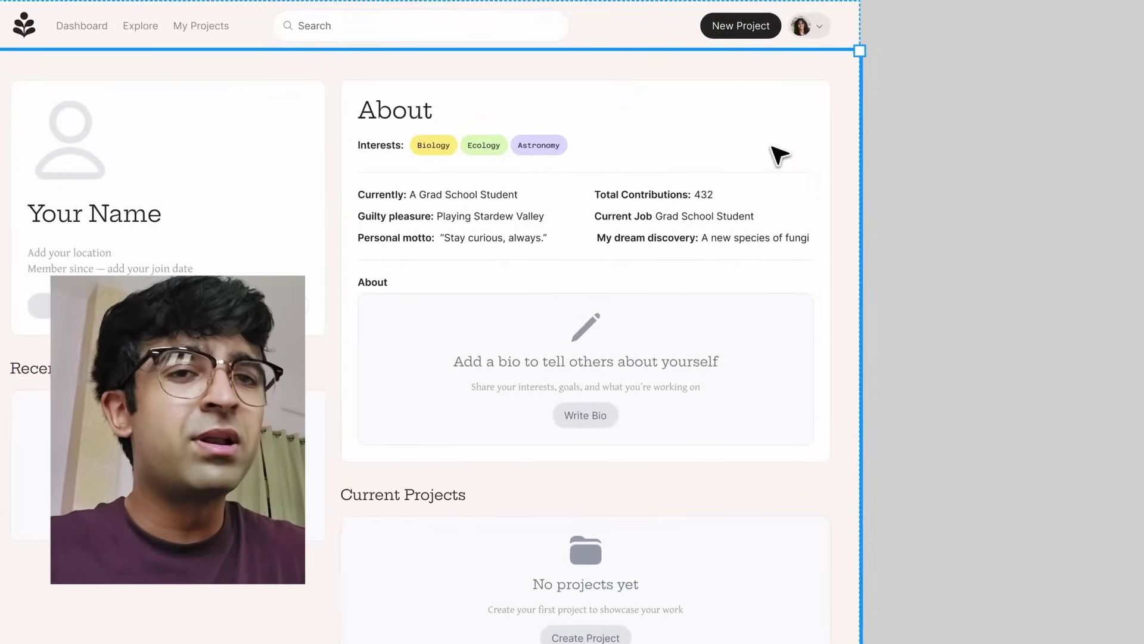
- Turn the About card's details into input field prompts with Figma AI
click(869, 212)
click(929, 181)
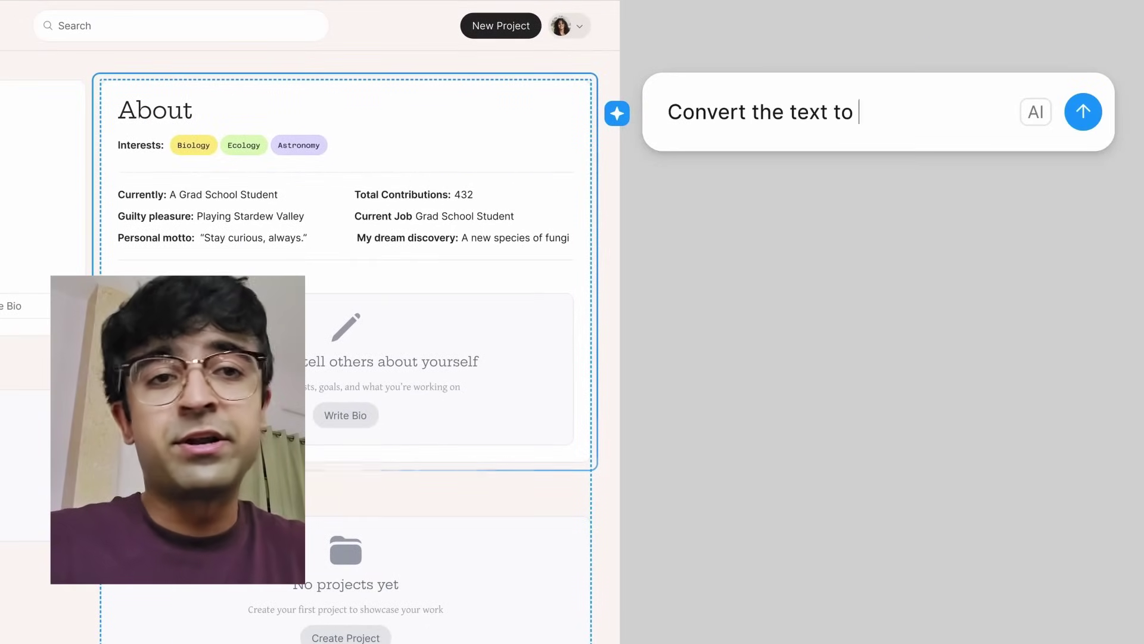
text(input field prompts)
key(Return)
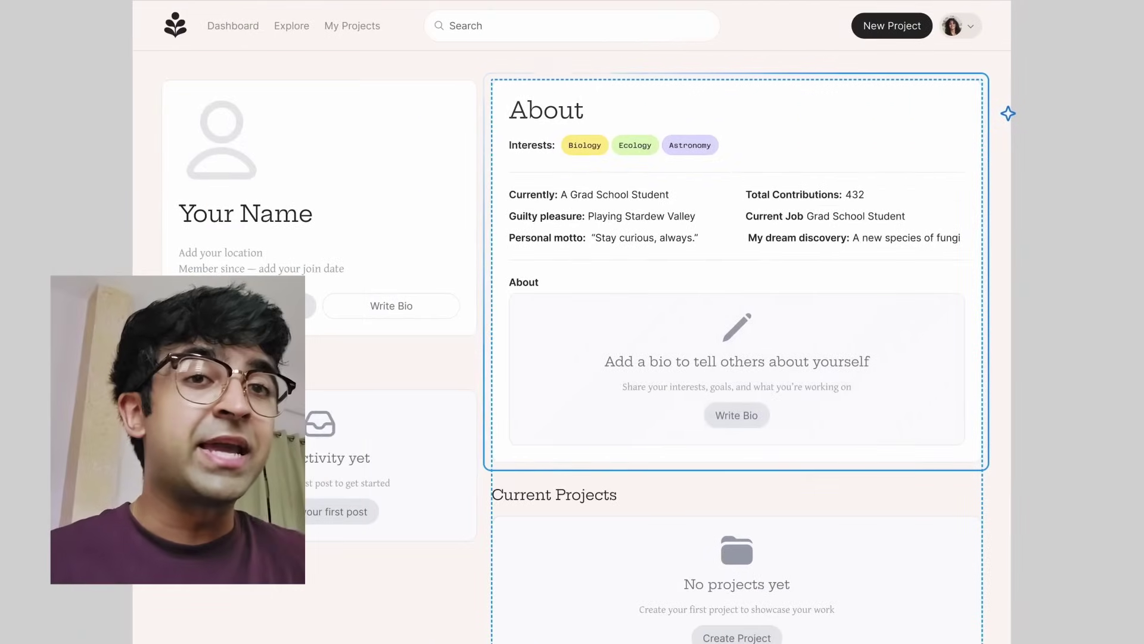
- Adapt the Current Projects empty state to feel more informative using Figma AI
scroll(1068, 355, down, 5)
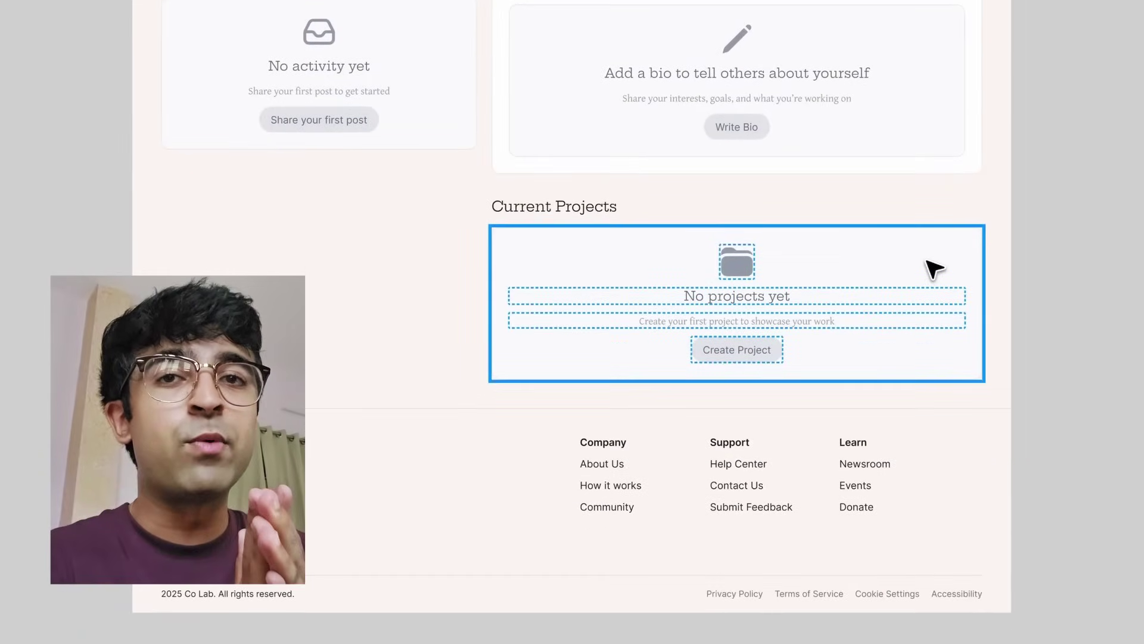
click(927, 261)
click(1012, 263)
text(Ad)
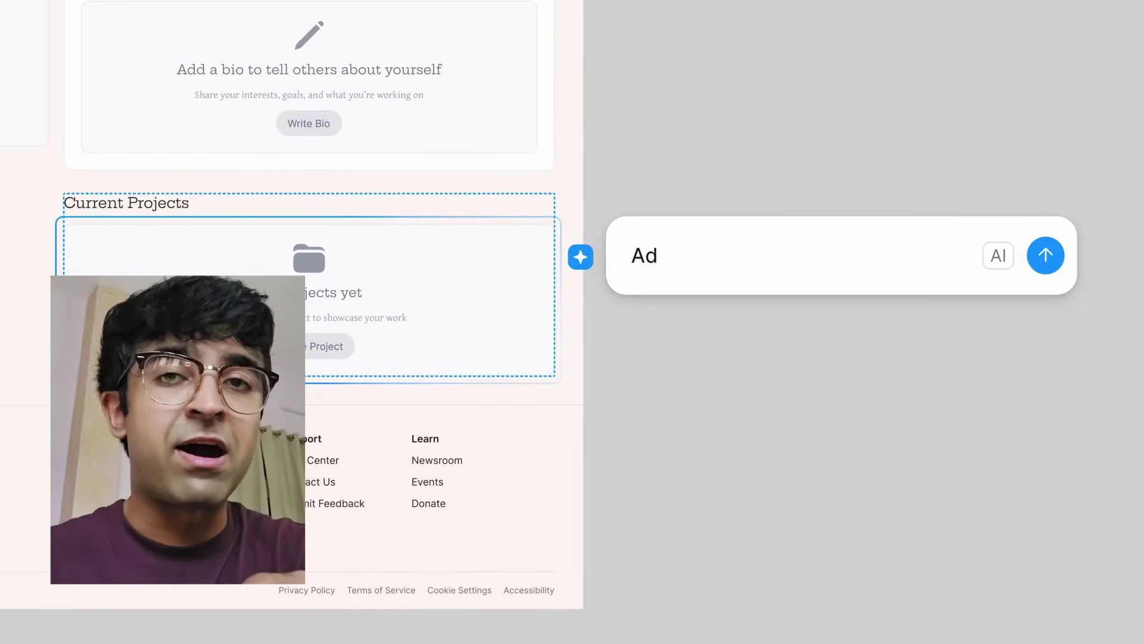
text(apt this empty state screen to feel more informative and keep the style)
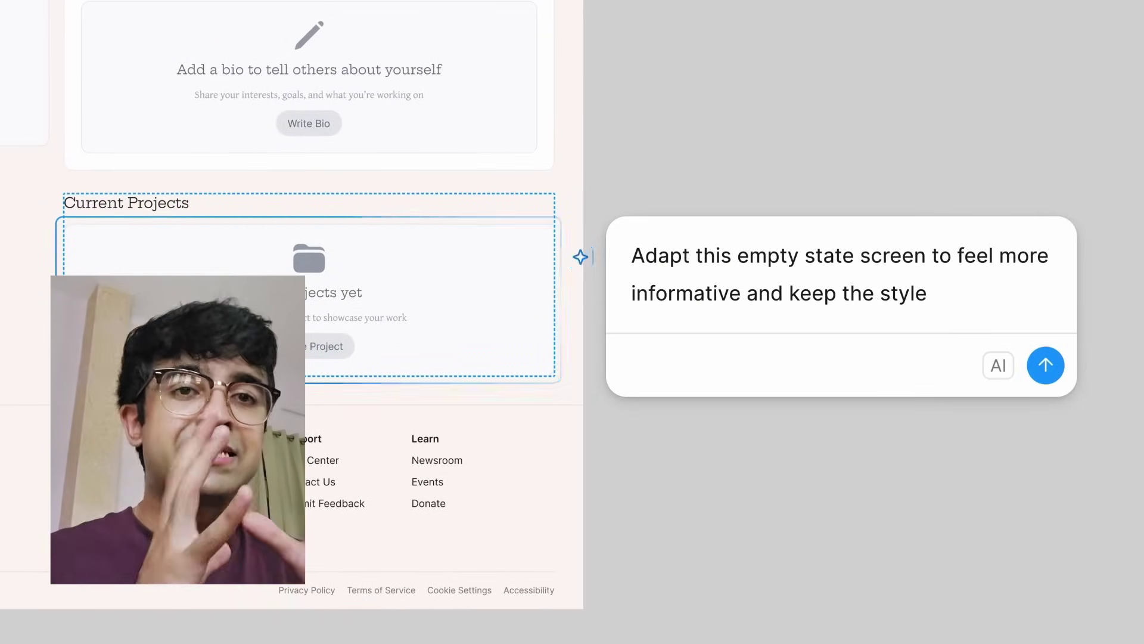
key(Return)
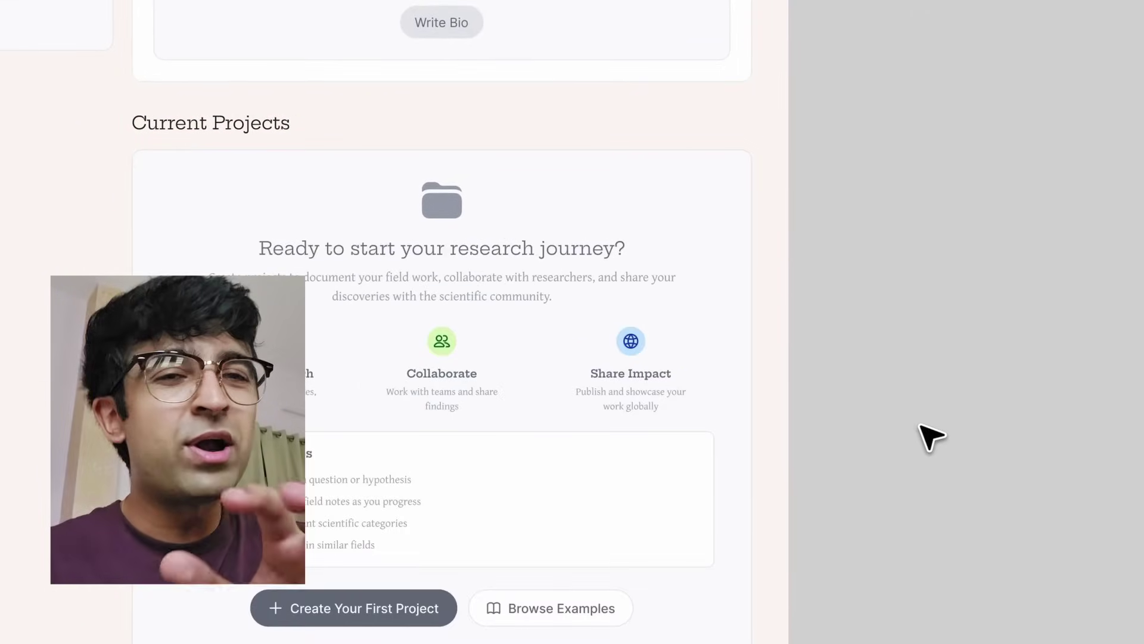
- Scroll down and select all five mobile frames
scroll(613, 404, down, 10)
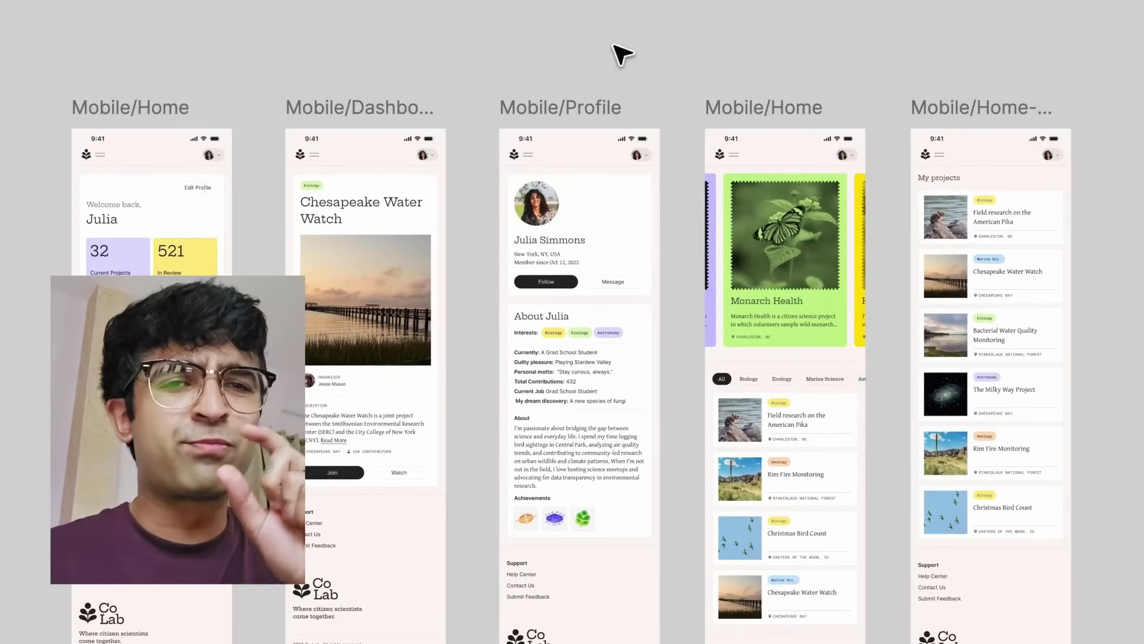
key(ctrl+a)
click(1099, 164)
- Ask Figma AI to convert the five mobile frames to dark mode with accessible text
text(Convert these layouts to dark mode and make the)
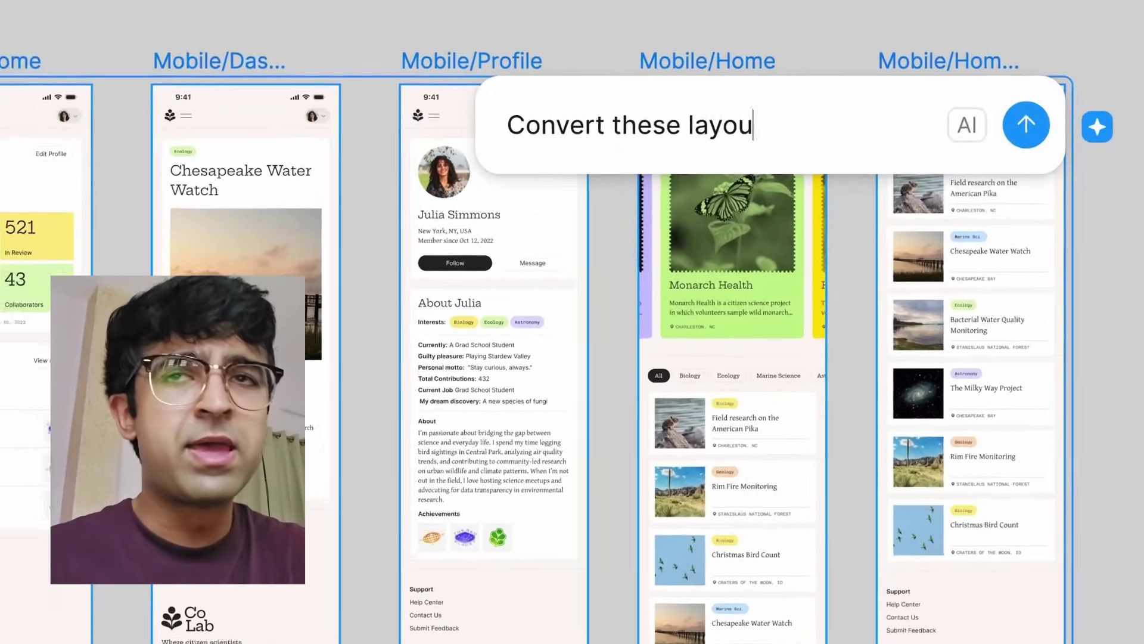
text( text accessible)
key(Return)
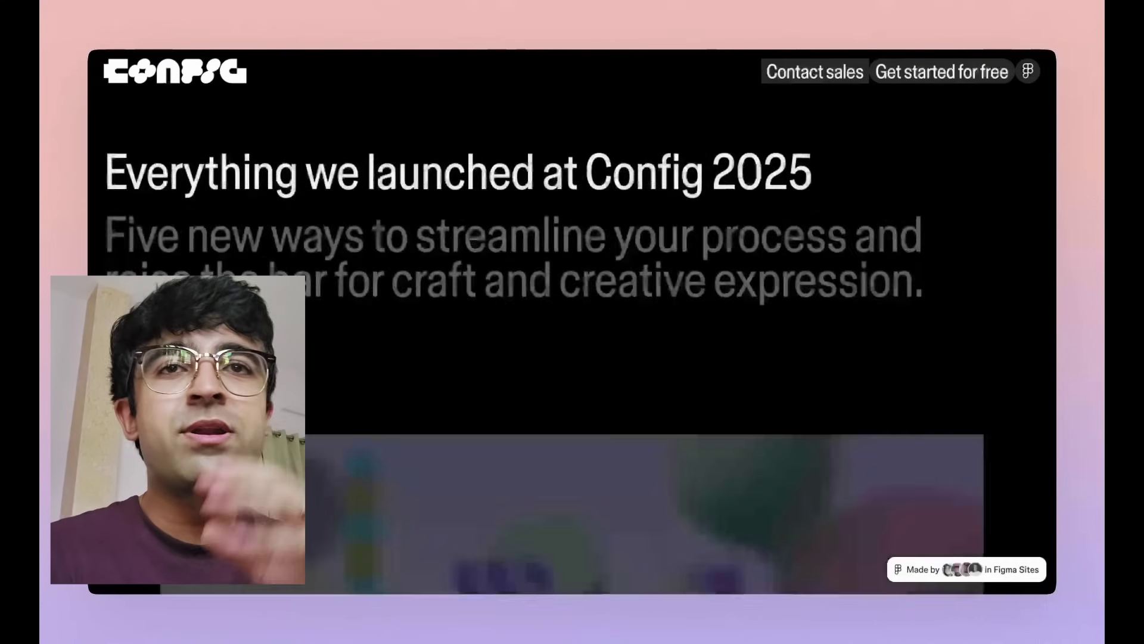
scroll(572, 333, down, 10)
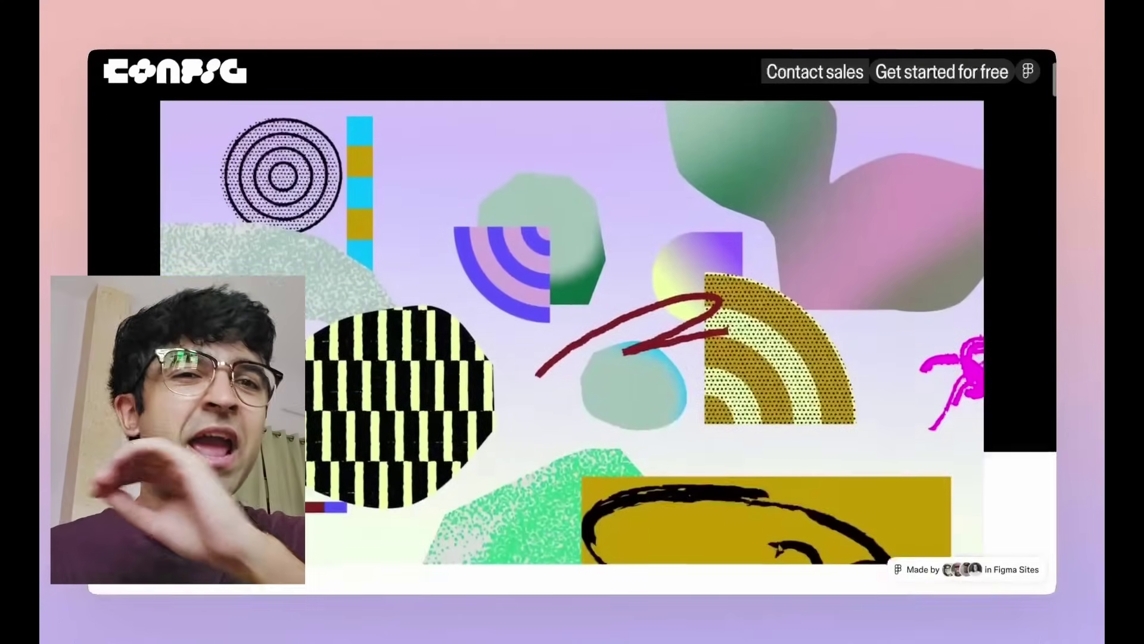
scroll(572, 334, down, 10)
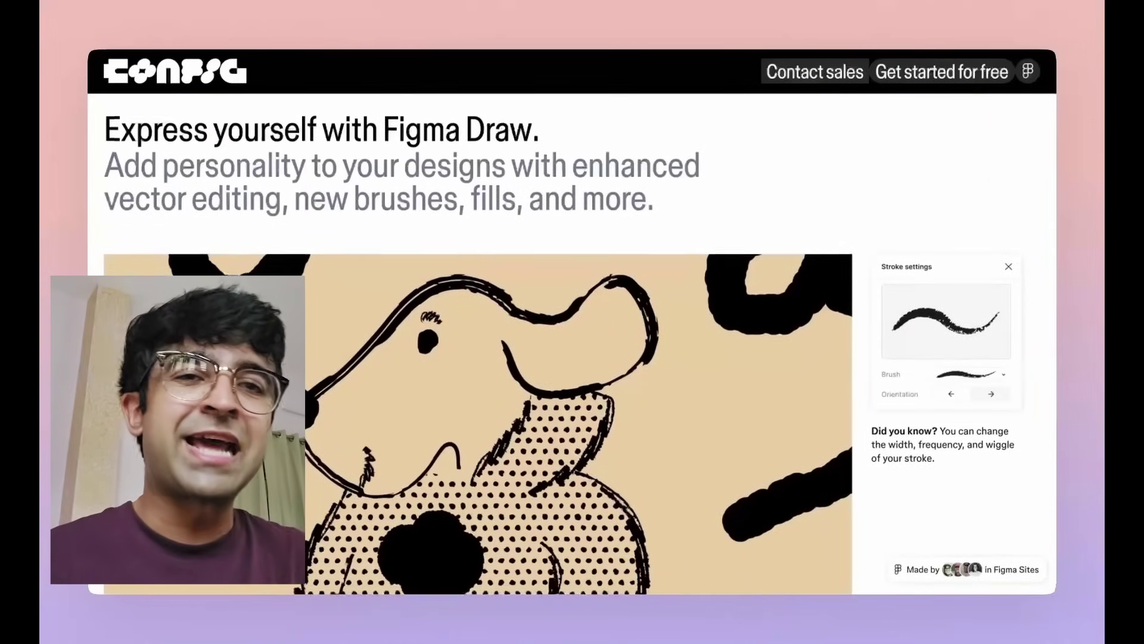
scroll(572, 334, down, 10)
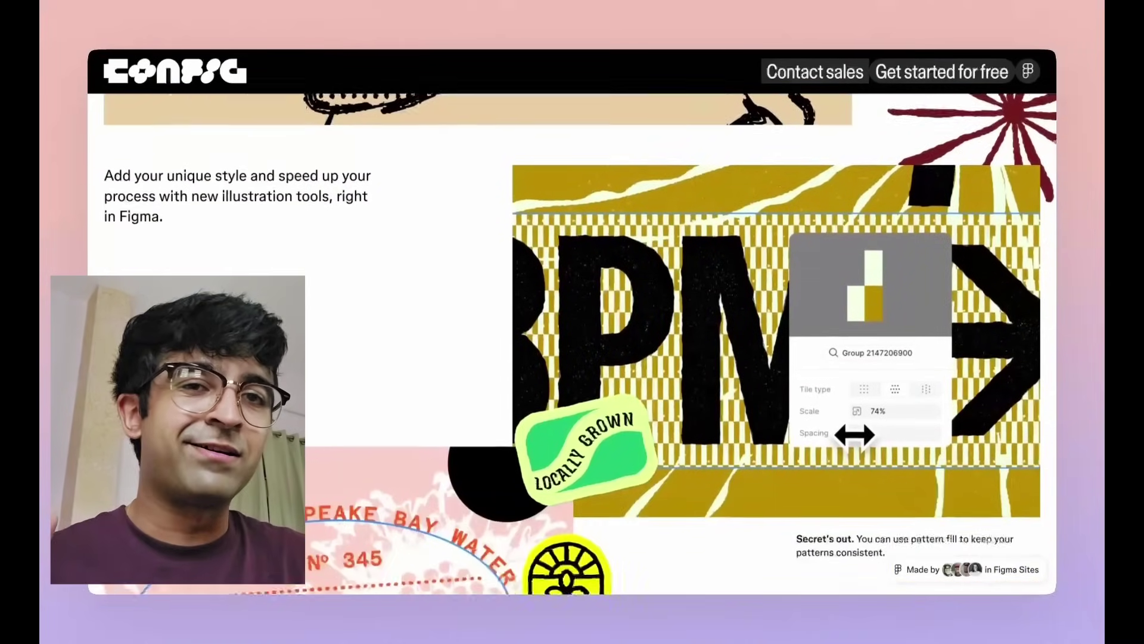
scroll(573, 334, up, 8)
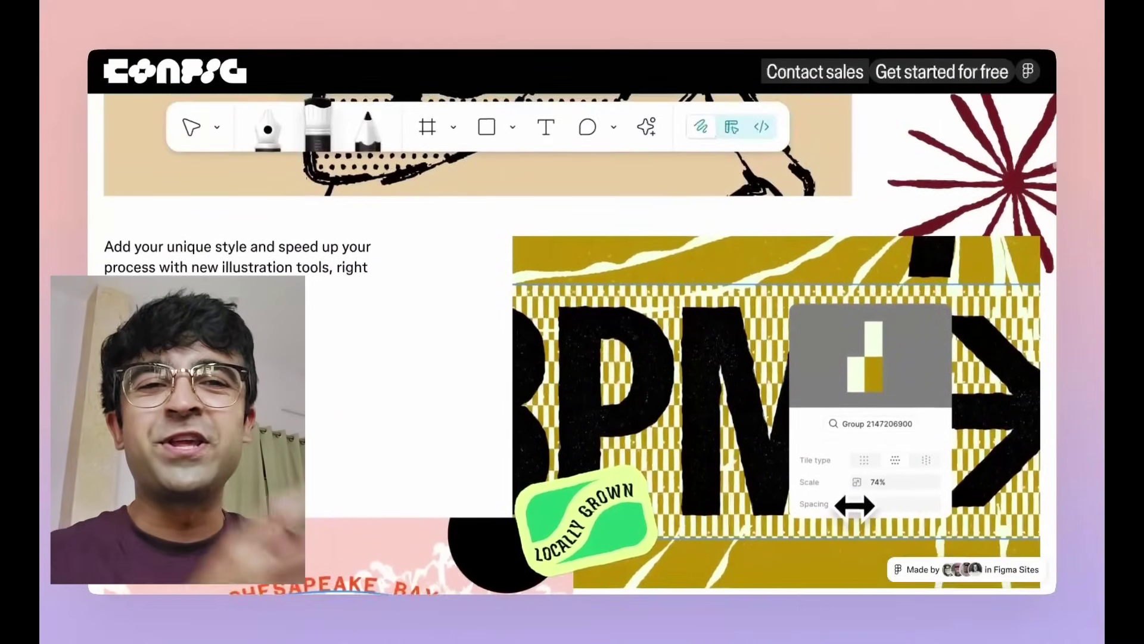
scroll(572, 334, up, 8)
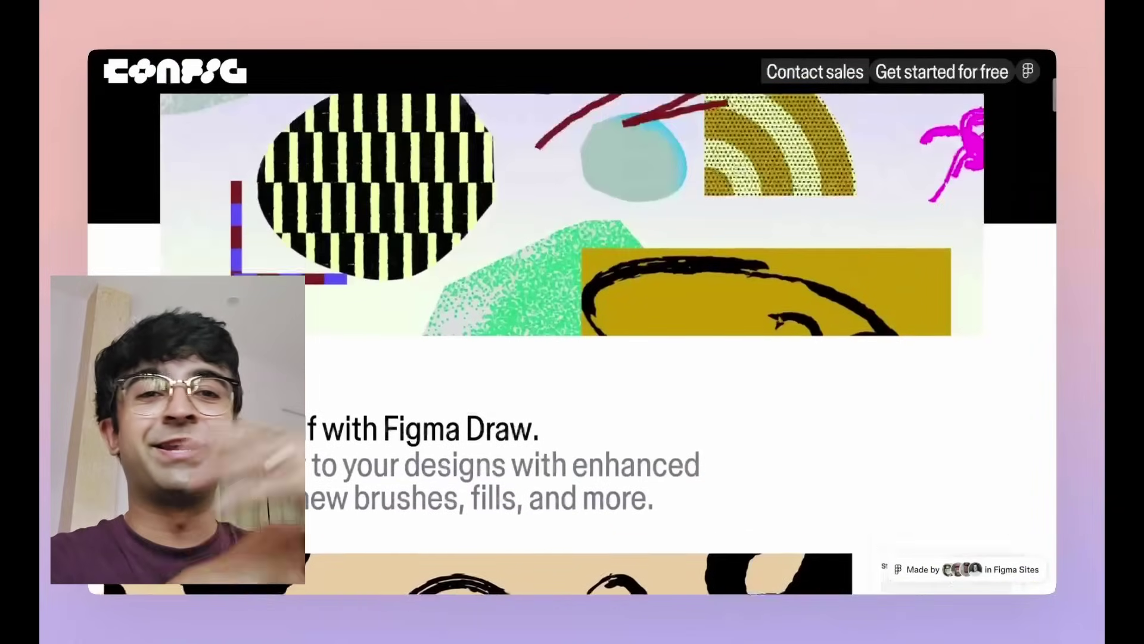
scroll(573, 333, up, 2)
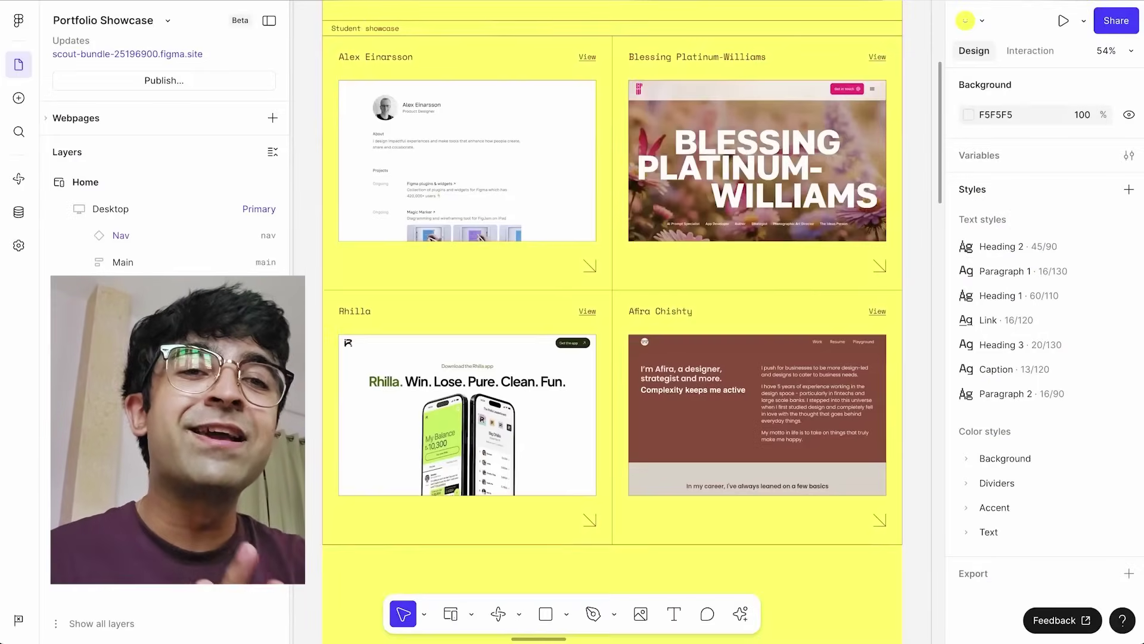
- Enable 'Show semantic tags on layers' from the zoom menu
scroll(707, 278, up, 3)
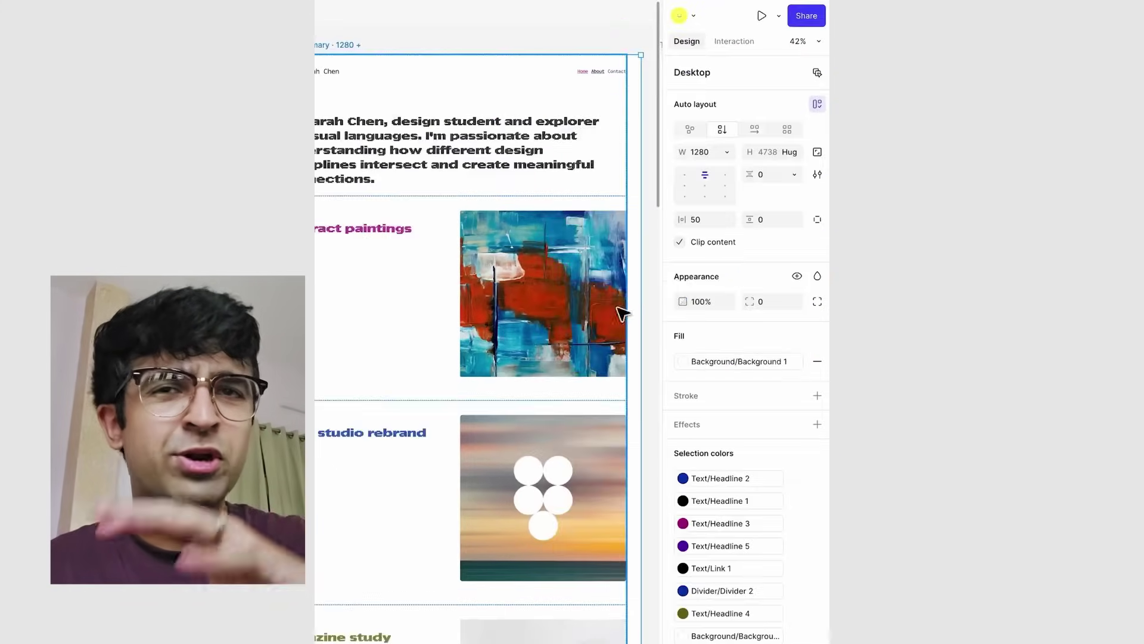
click(816, 46)
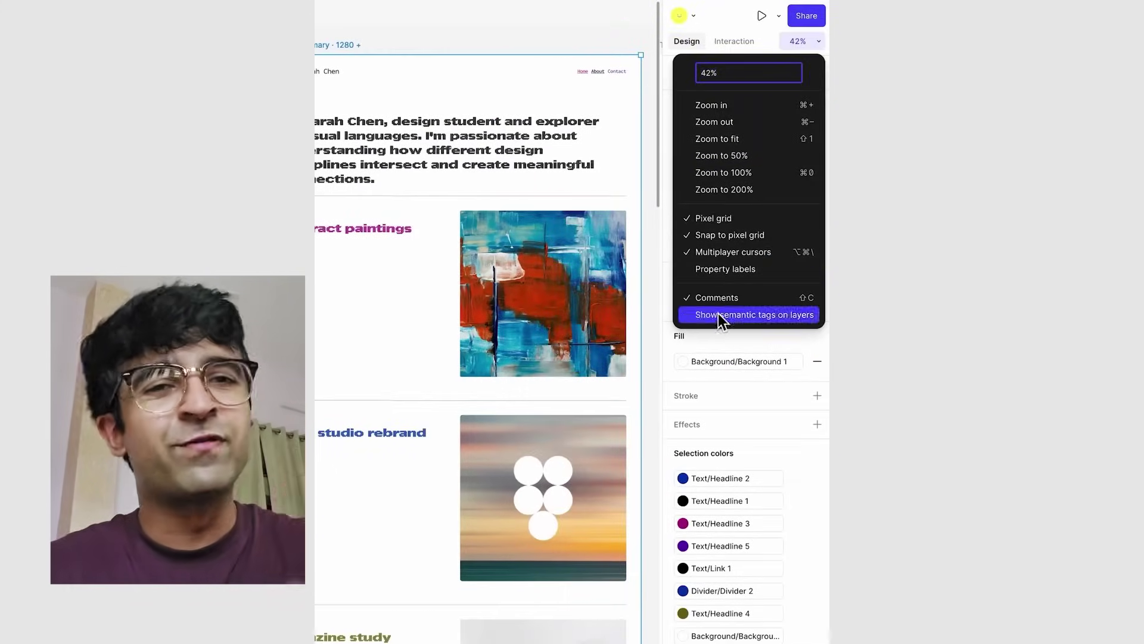
click(745, 316)
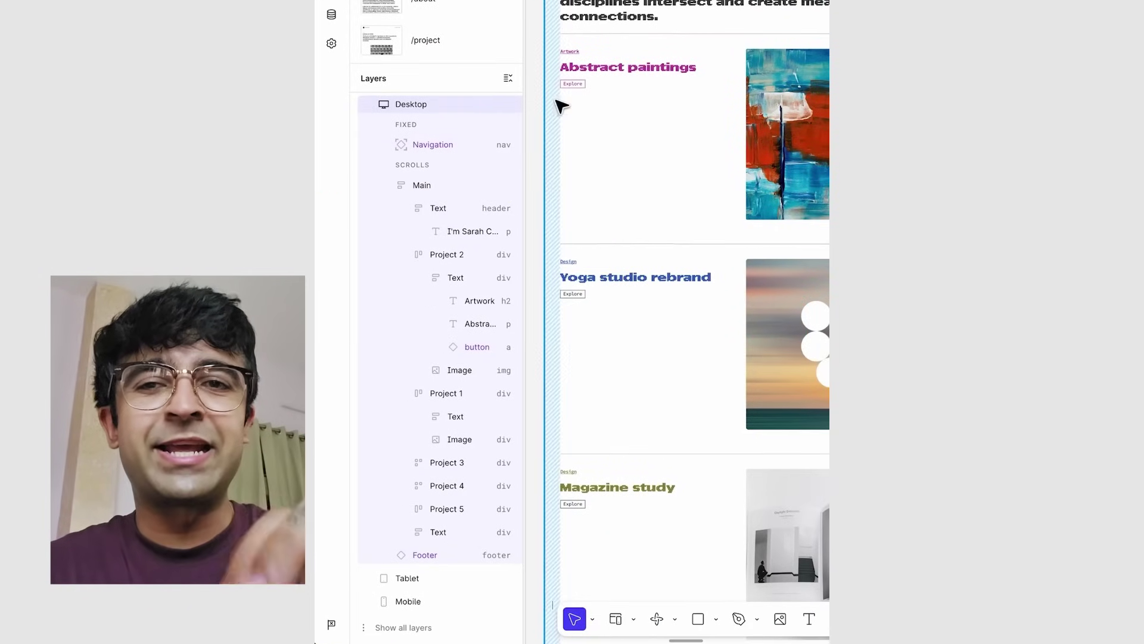
click(459, 370)
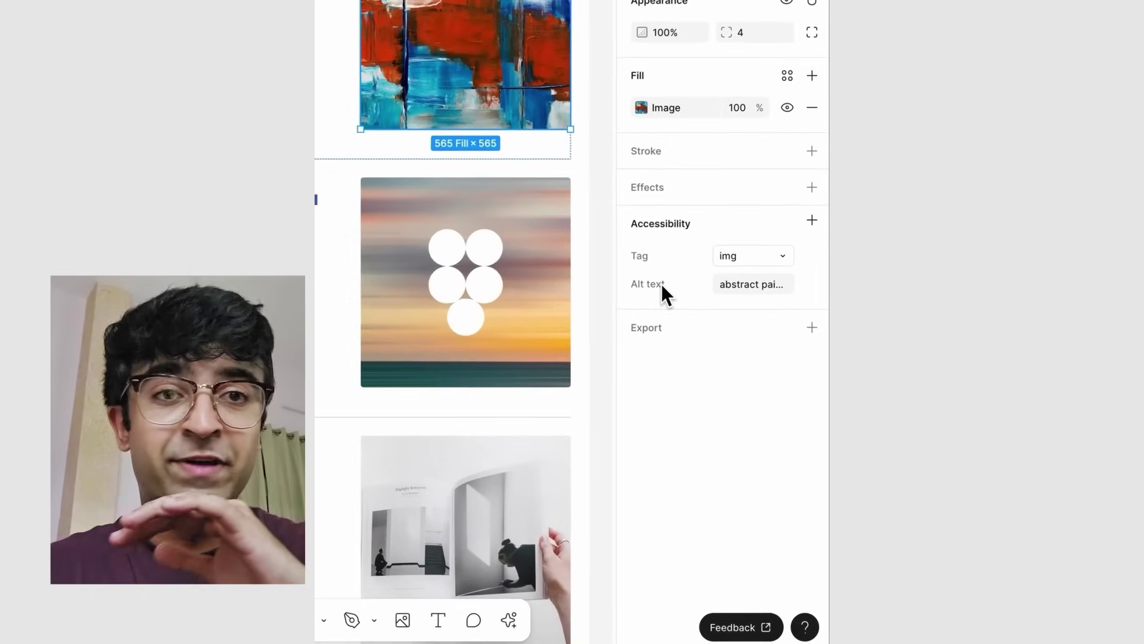
- Restore the painting's alt text and replace its image fill with a video file
click(661, 283)
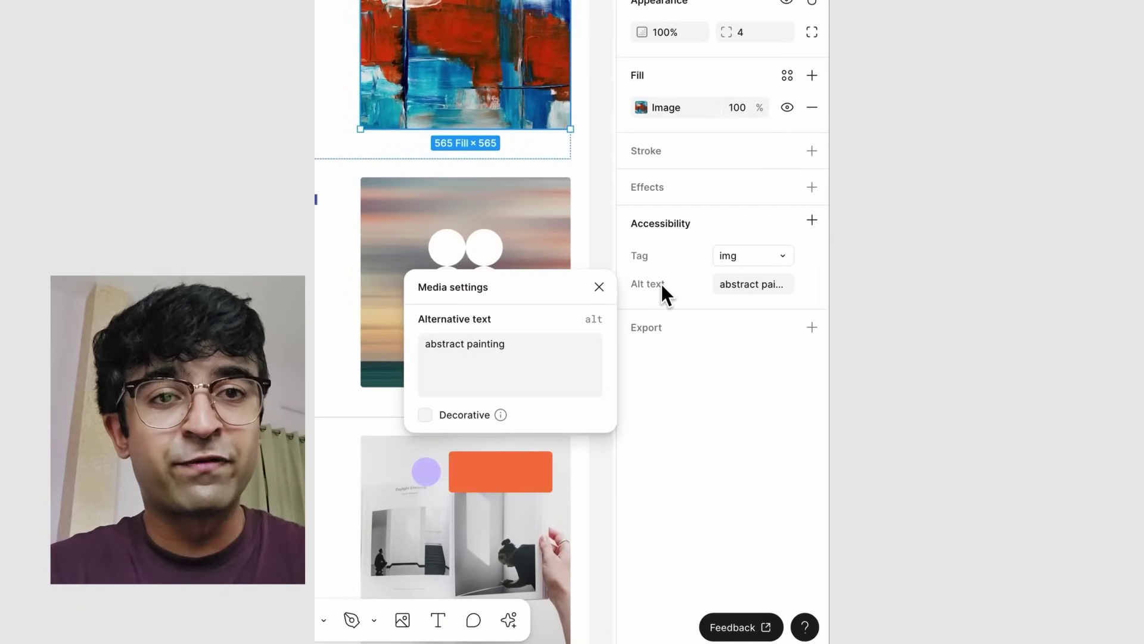
click(424, 414)
click(693, 228)
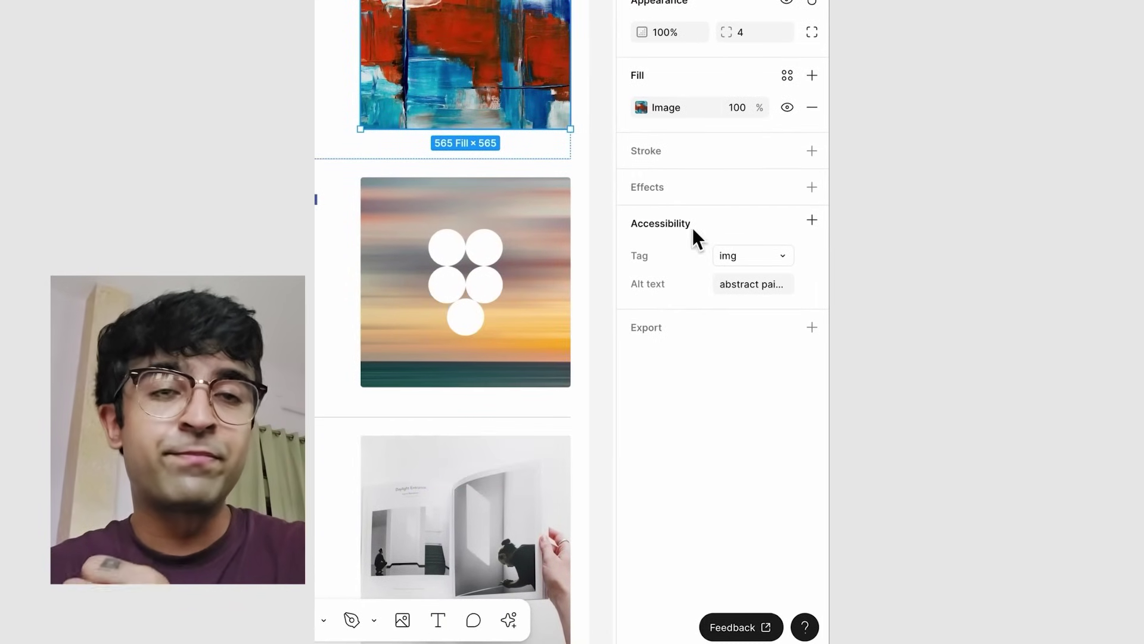
click(641, 107)
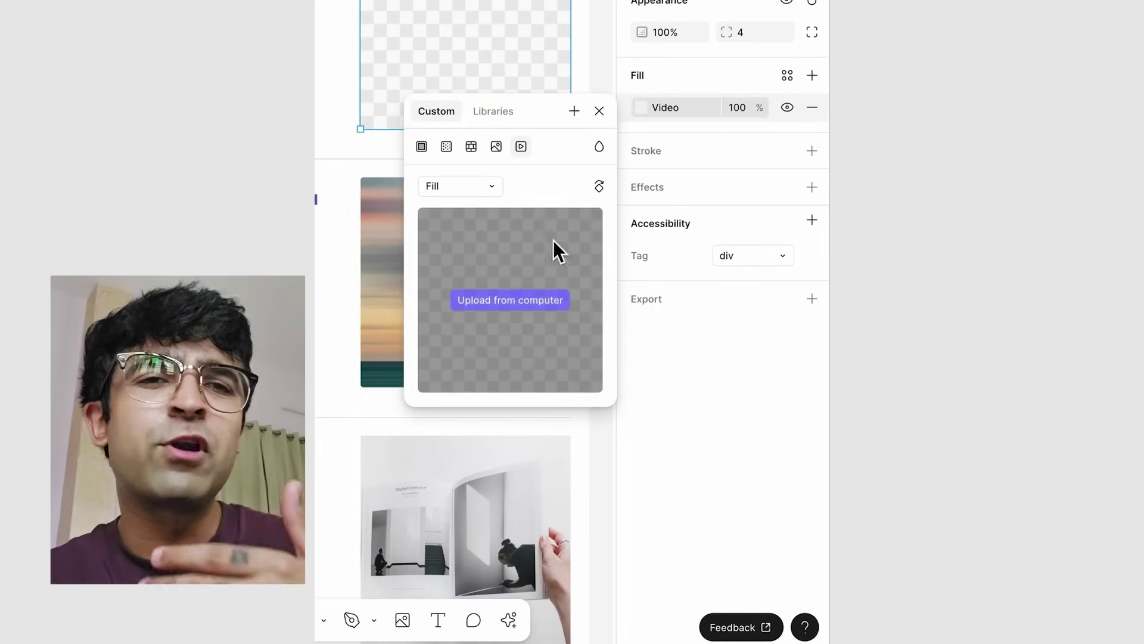
drag(603, 263, 524, 257)
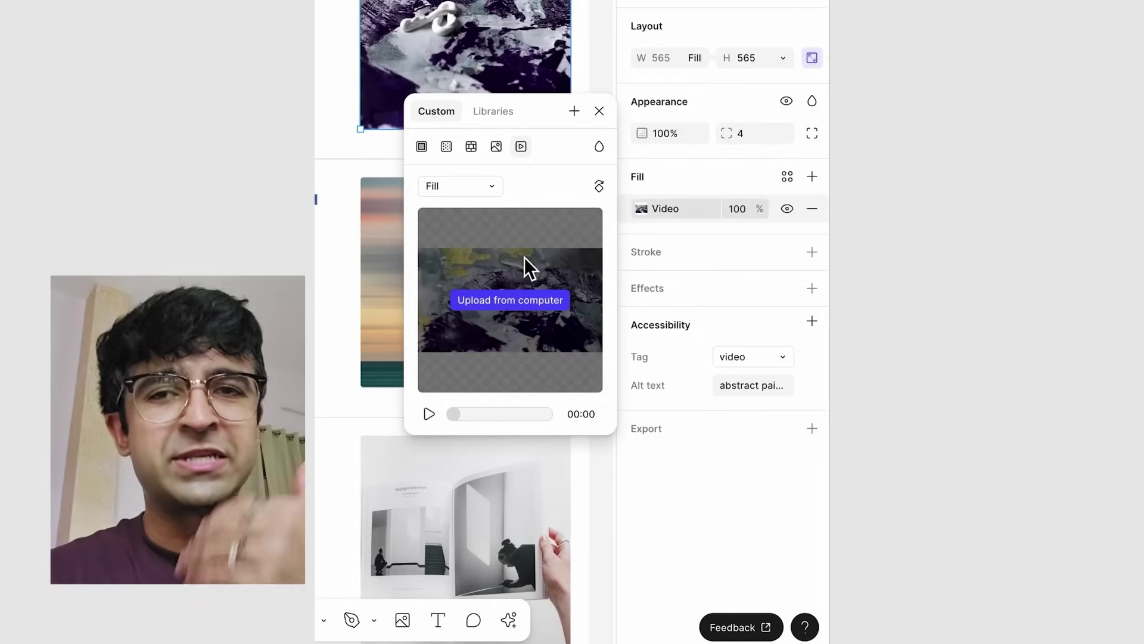
click(599, 111)
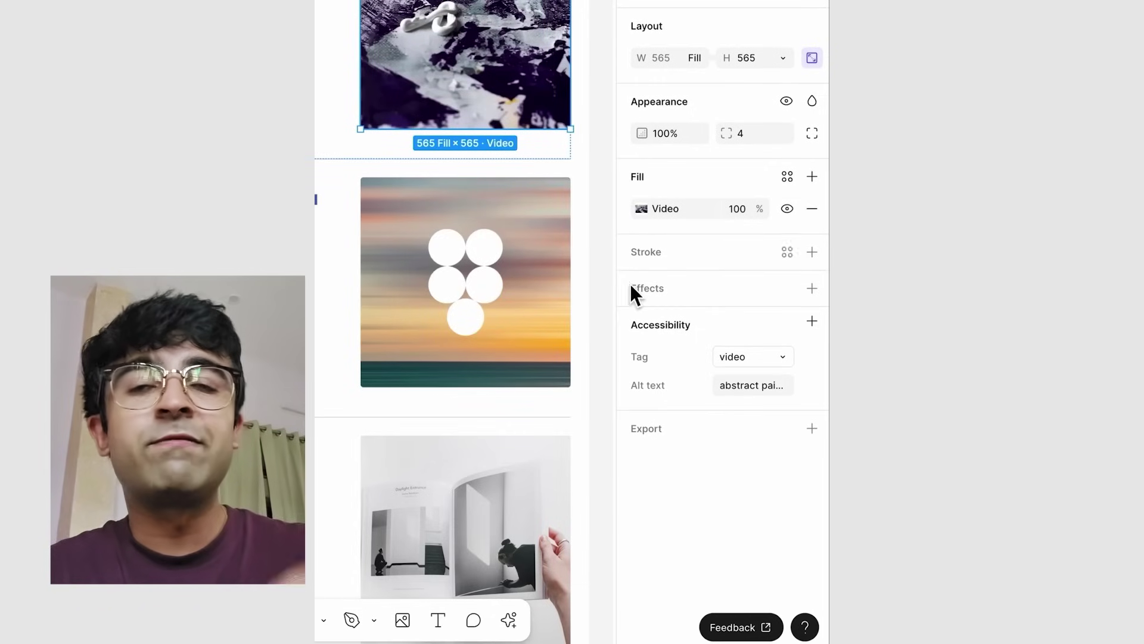
- Keep the video HTML tag, add an ARIA role, and browse the available accessibility roles
click(779, 355)
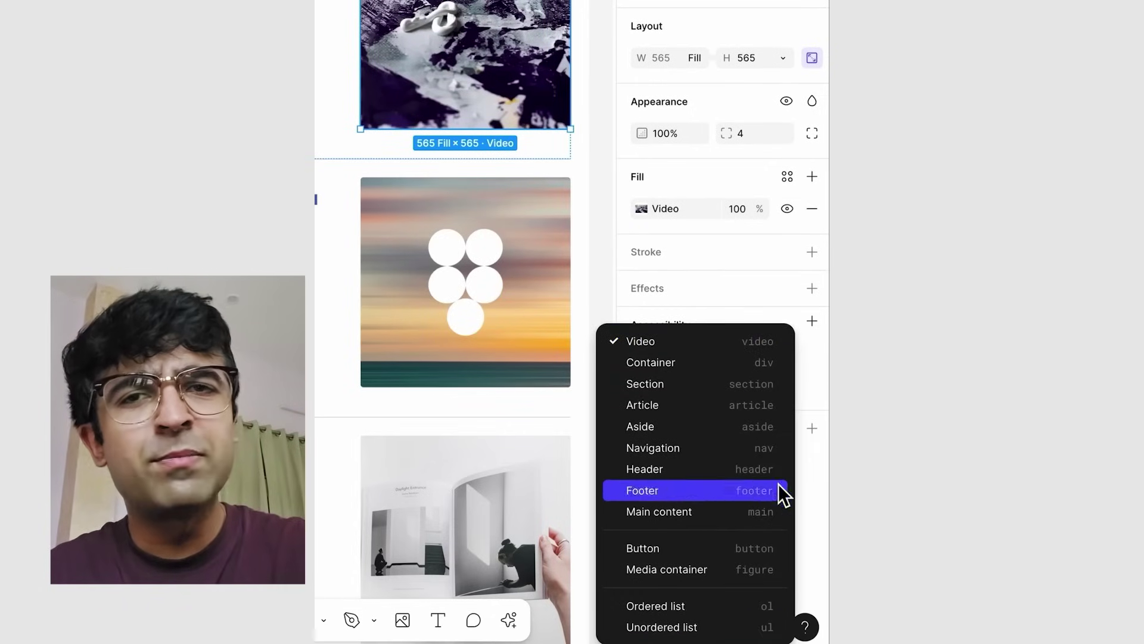
click(811, 381)
click(813, 321)
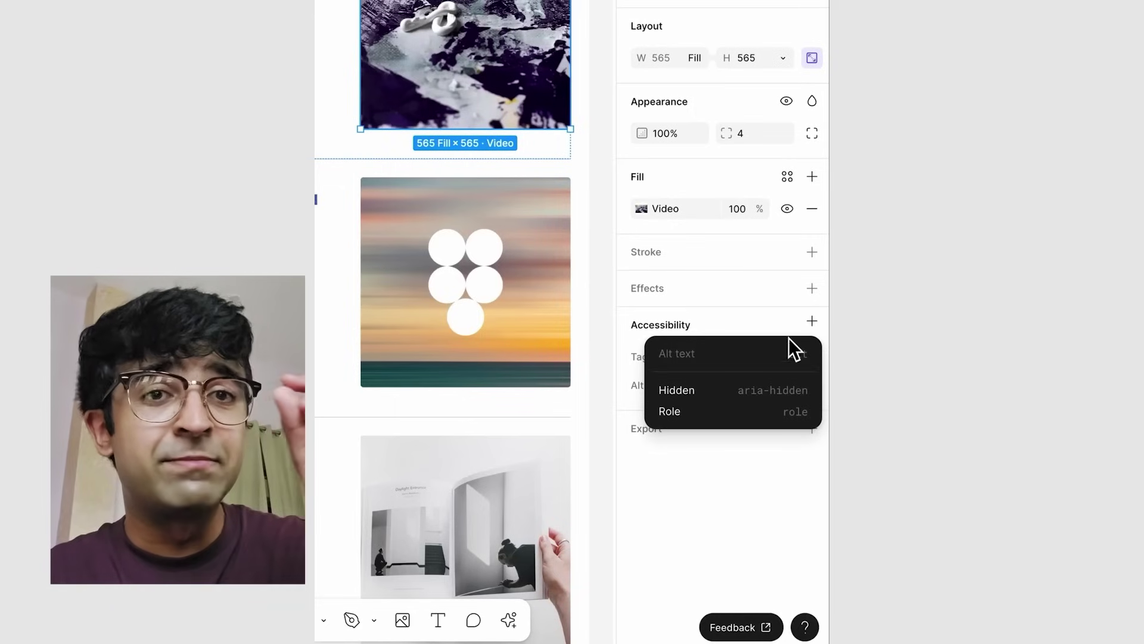
click(718, 411)
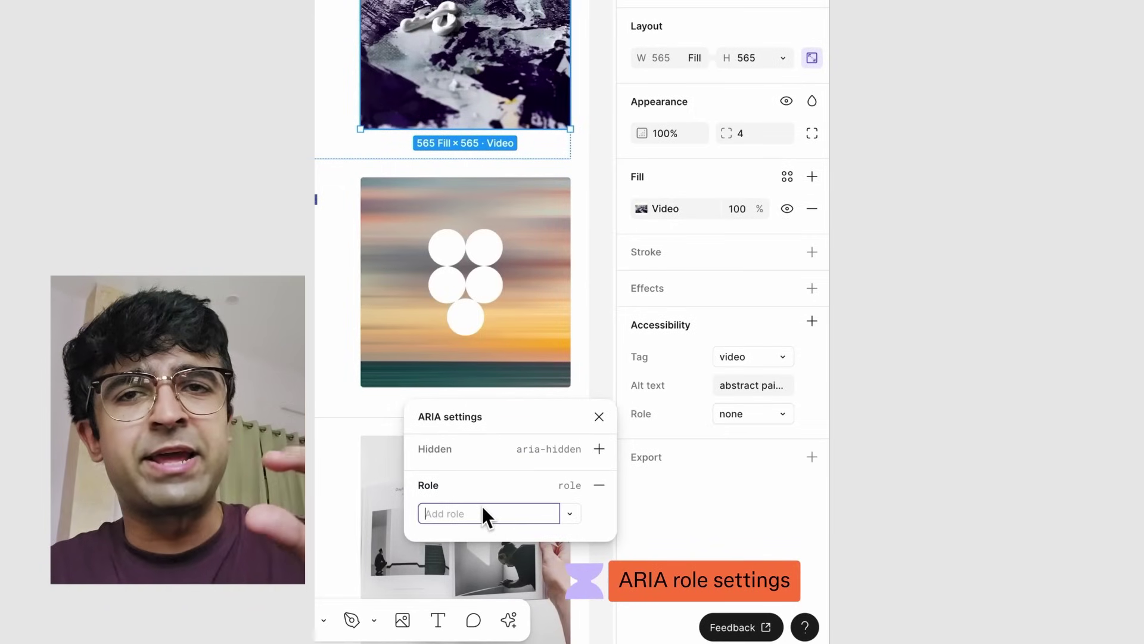
text(something-custom)
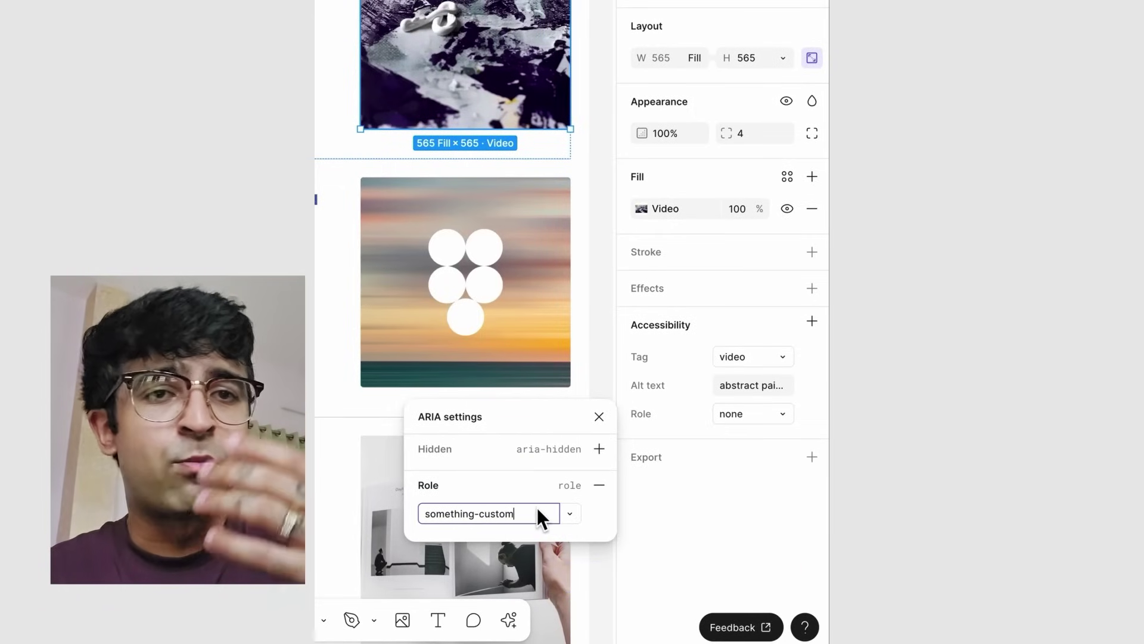
click(538, 516)
scroll(537, 524, down, 20)
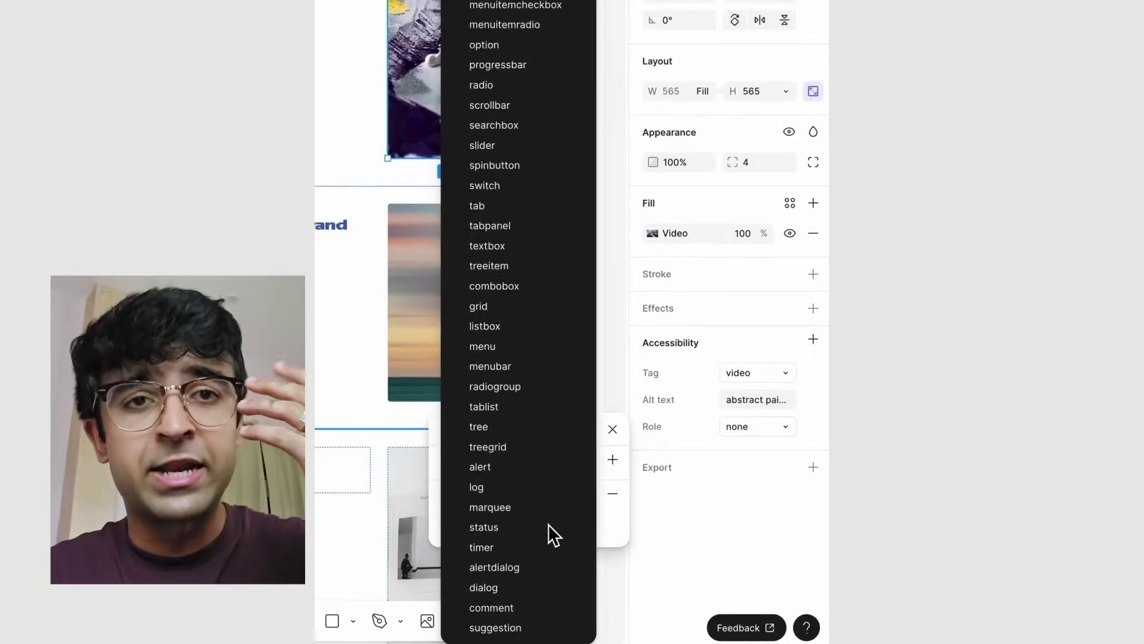
scroll(530, 59, up, 1)
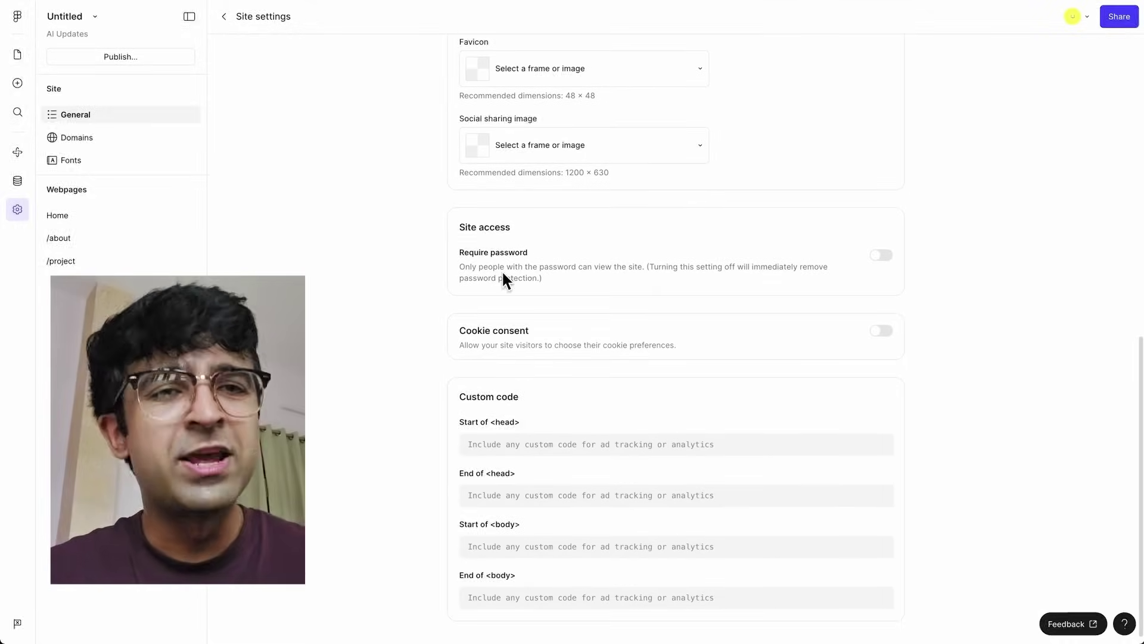
- Turn on Require password for the site and enter a password
click(881, 256)
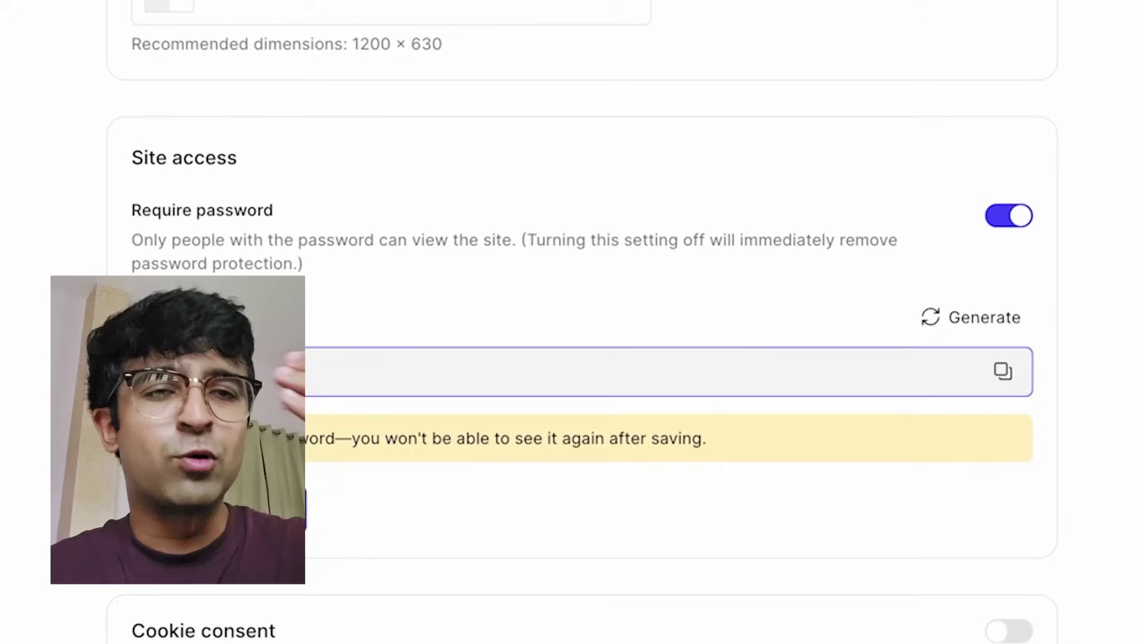
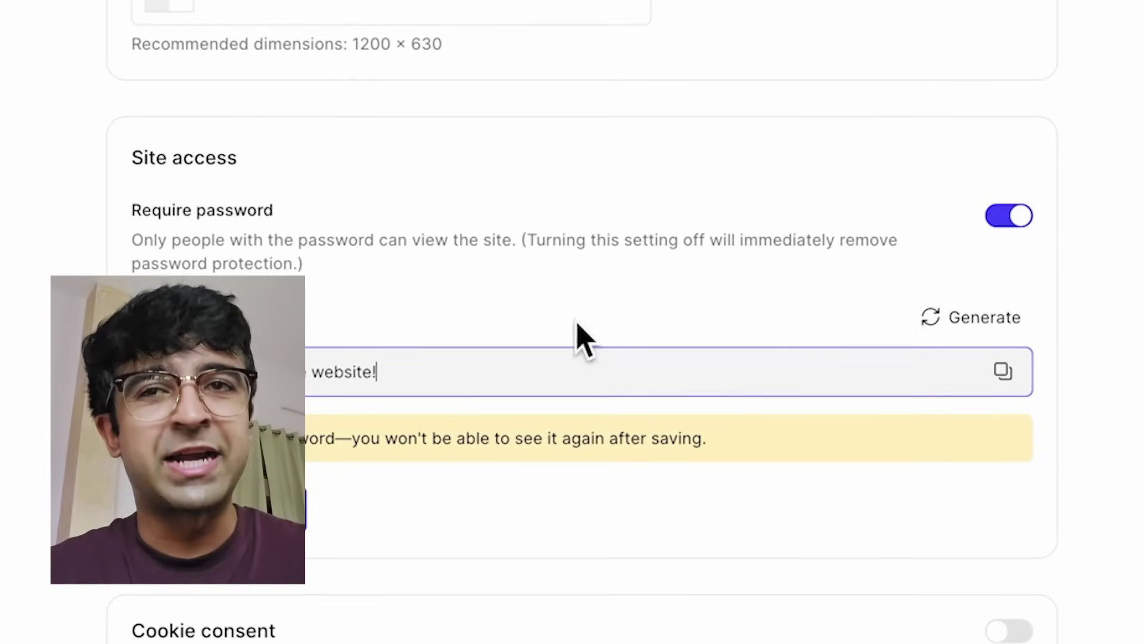
key(ctrl+a)
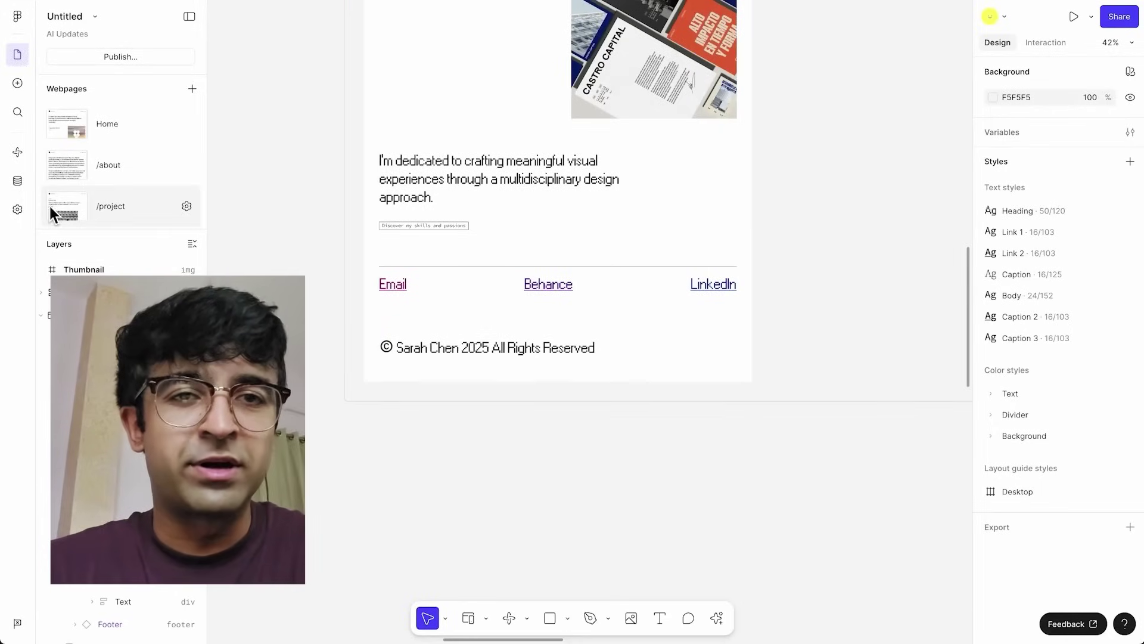
- Switch on Cookie consent in the site's settings
click(19, 210)
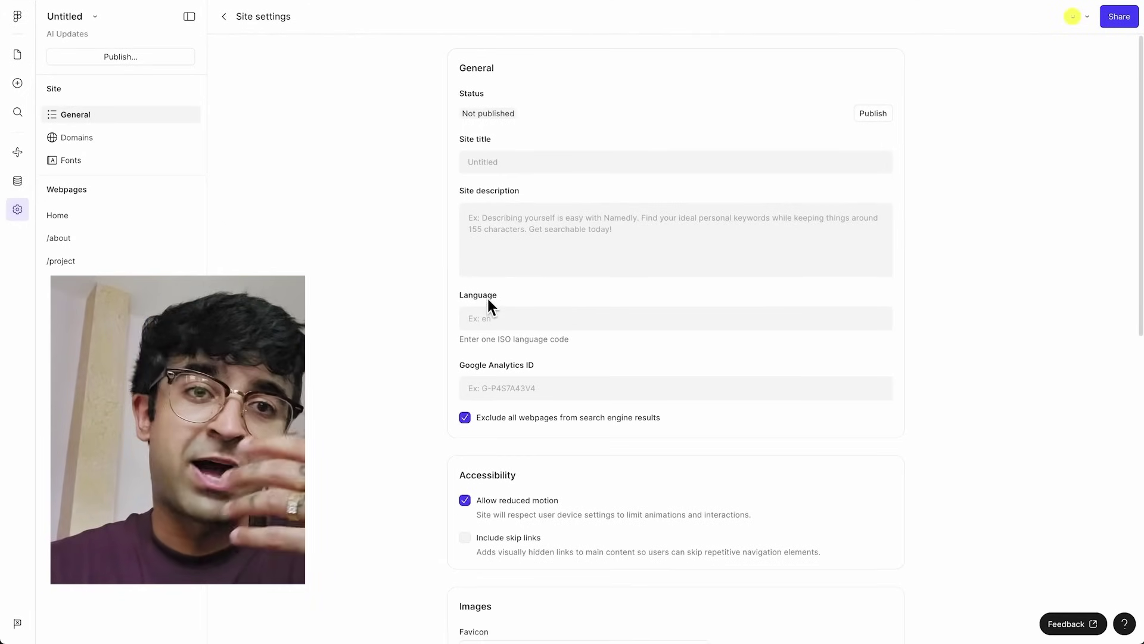
scroll(488, 303, down, 10)
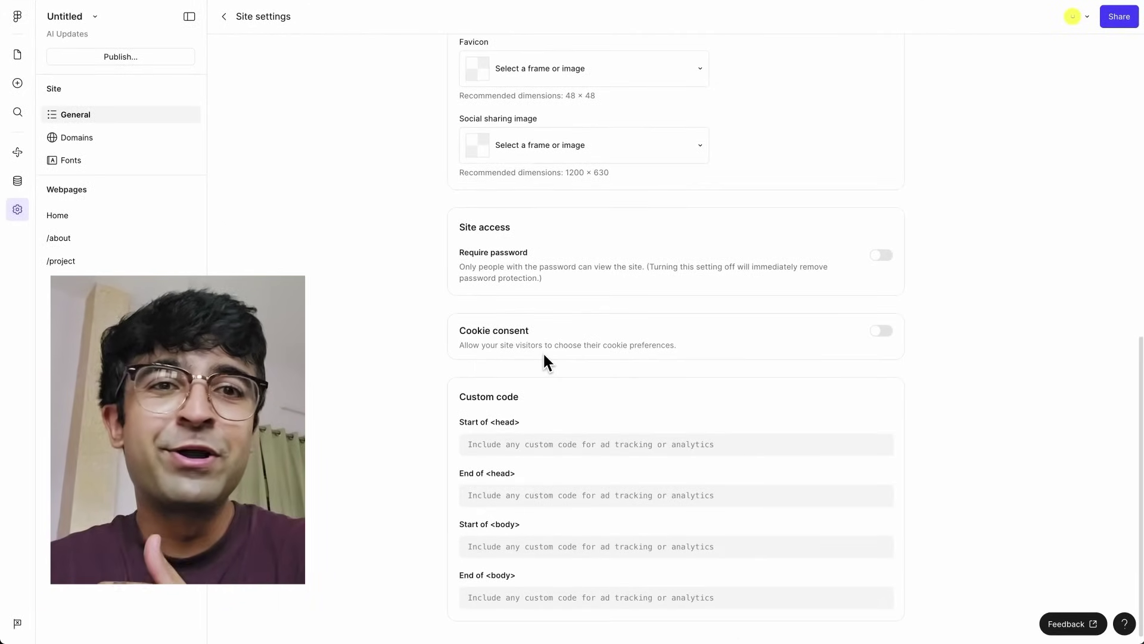
click(885, 332)
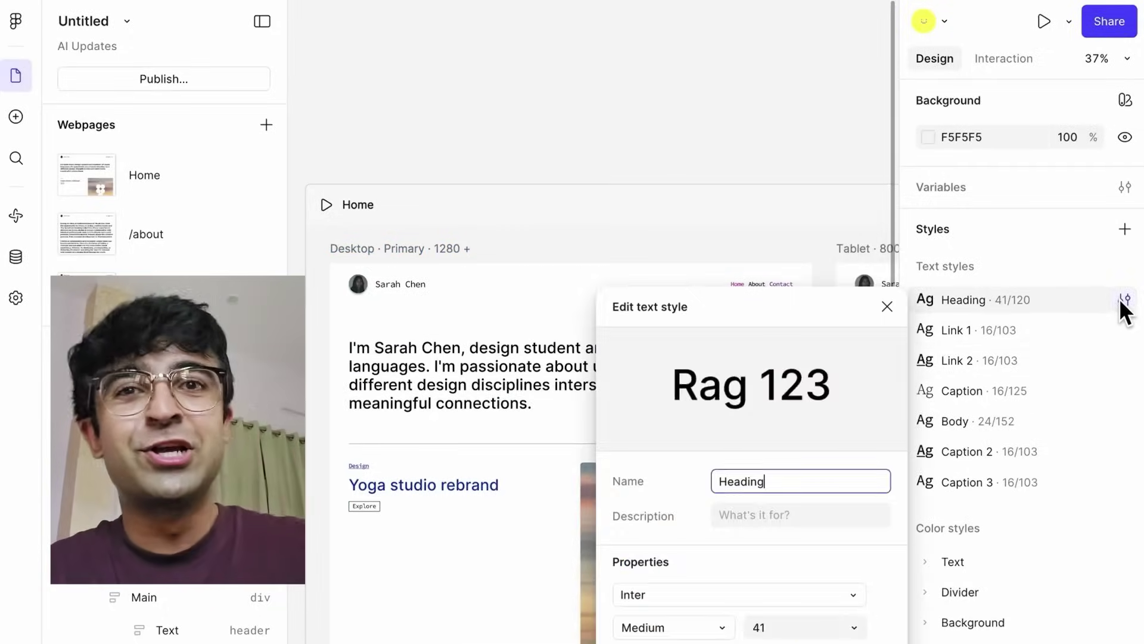
- Set the Heading style font to Telma and confirm it appears under Site settings > Fonts
click(722, 346)
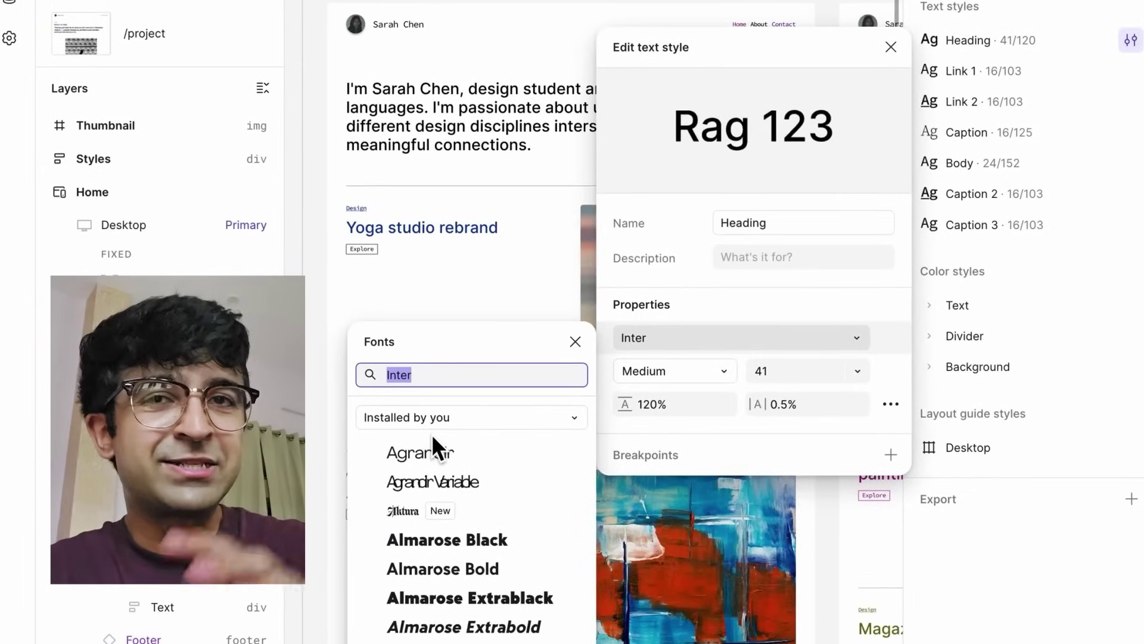
scroll(466, 496, down, 20)
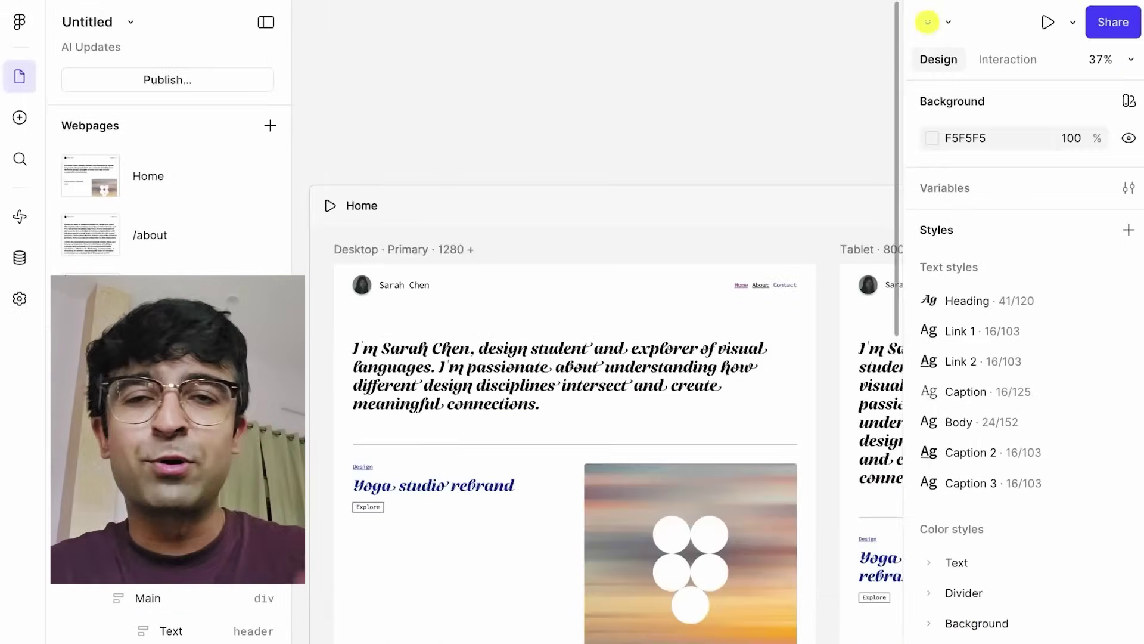
click(28, 295)
click(131, 230)
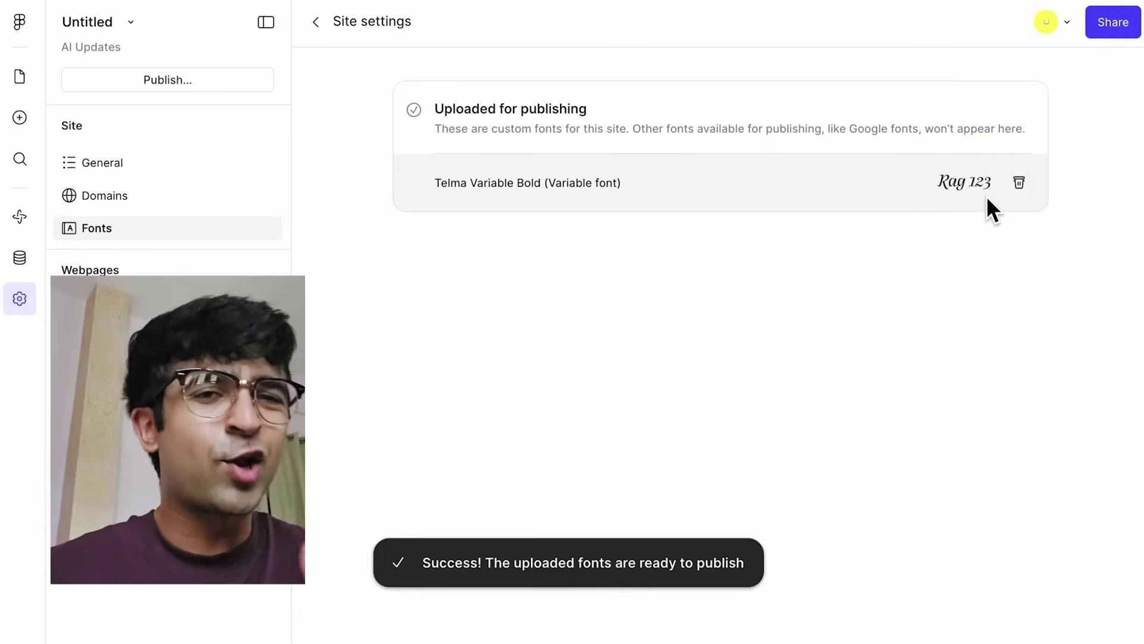
click(15, 80)
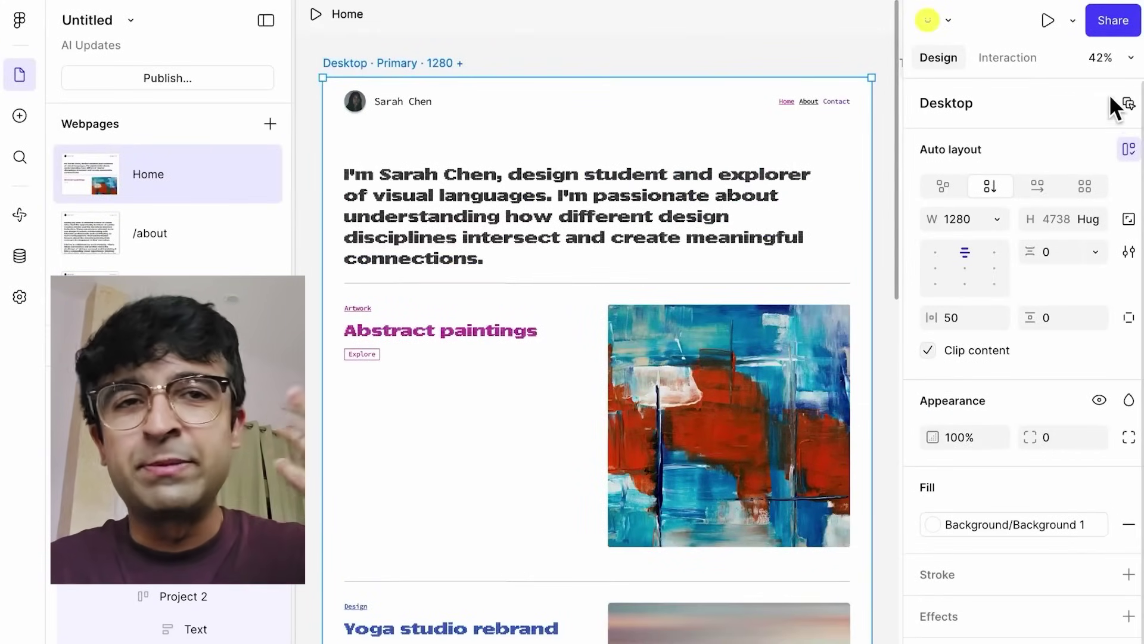
- Show semantic HTML tags beside layers and select the Main frame
click(1124, 59)
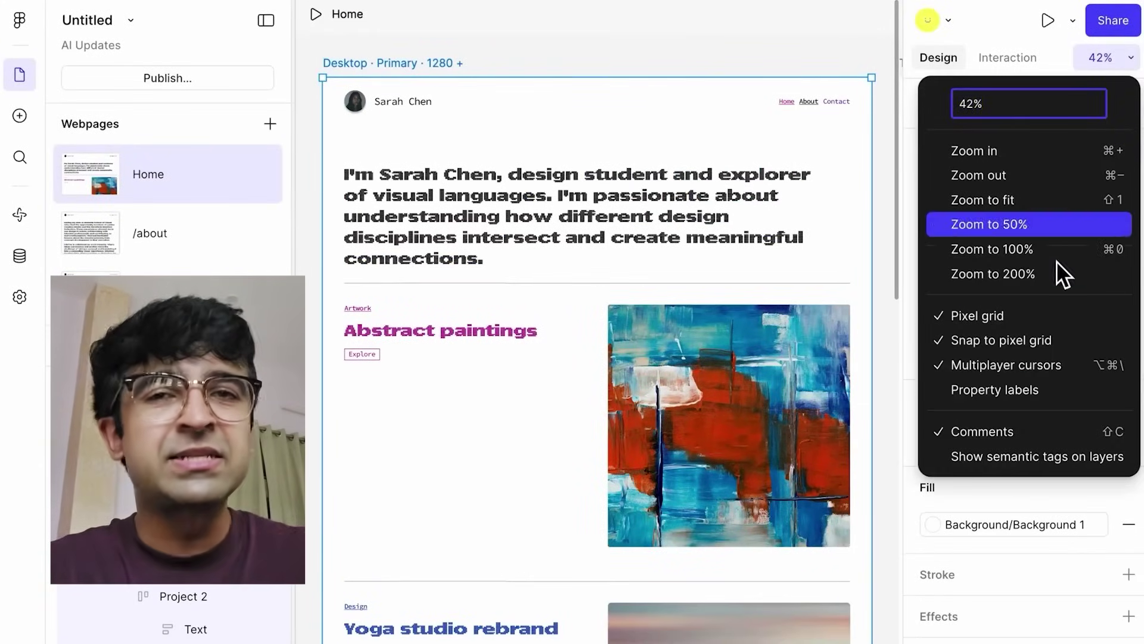
click(1023, 464)
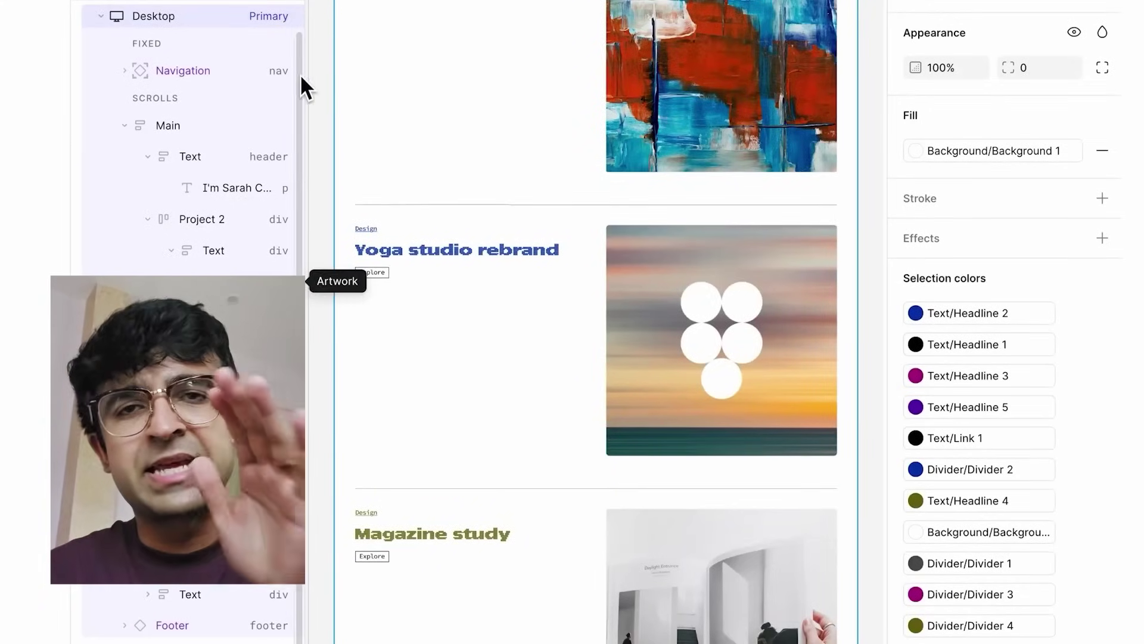
click(420, 37)
- Review the abstract painting image's alt text, leaving it not marked decorative
click(728, 84)
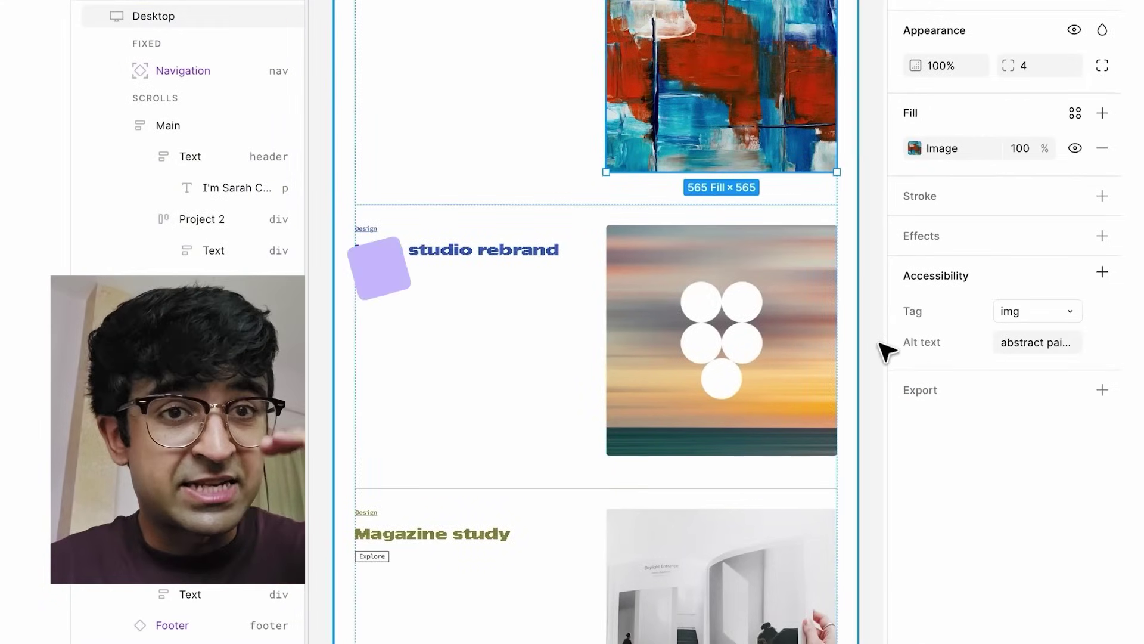
click(937, 343)
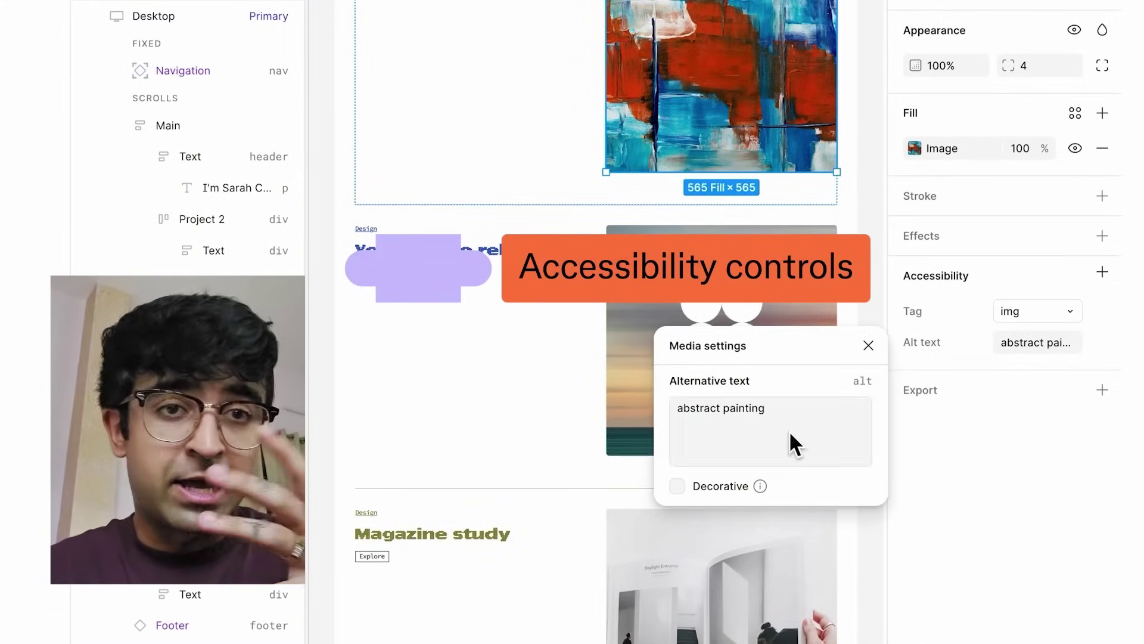
click(678, 485)
click(676, 486)
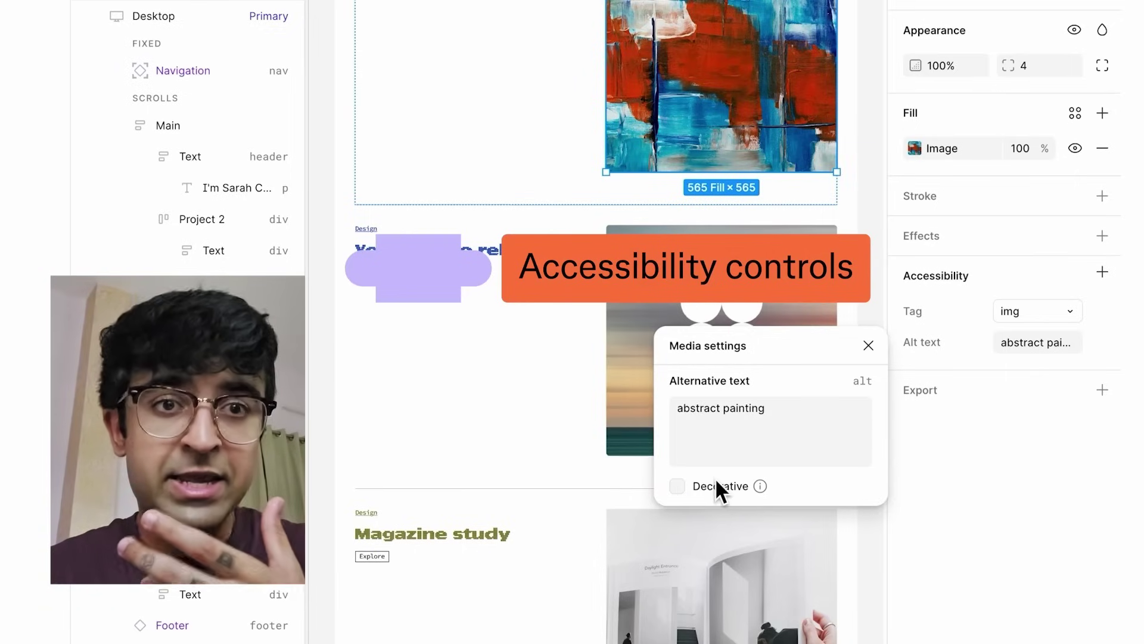
click(950, 442)
- Replace the painting image's fill with the mp4 video, then select the Fall clothes collage frame
click(915, 149)
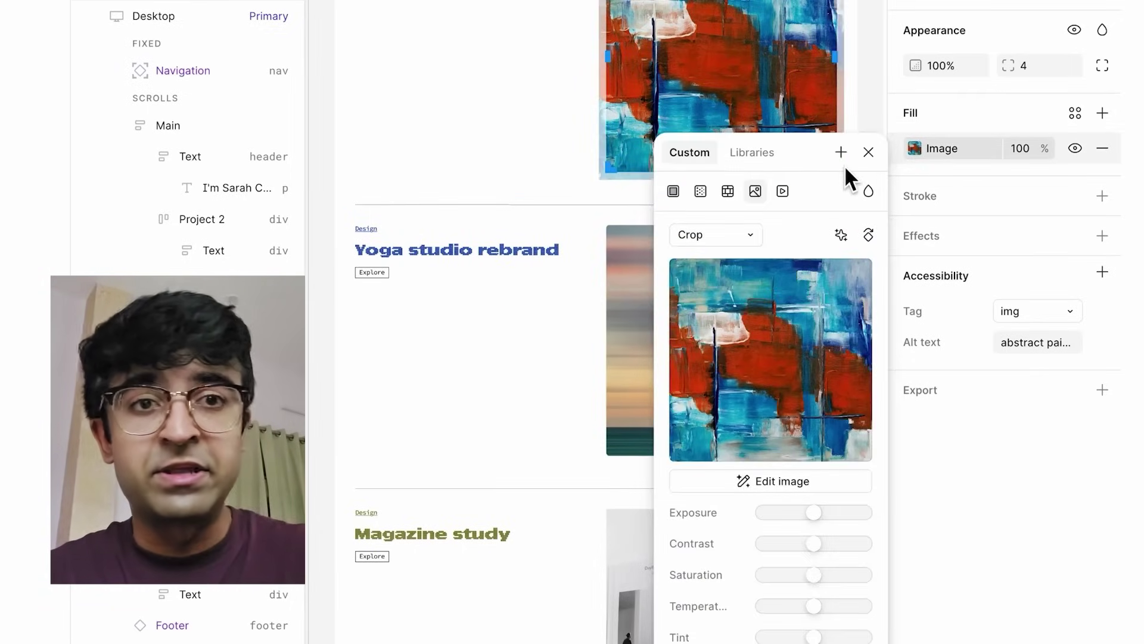
click(781, 191)
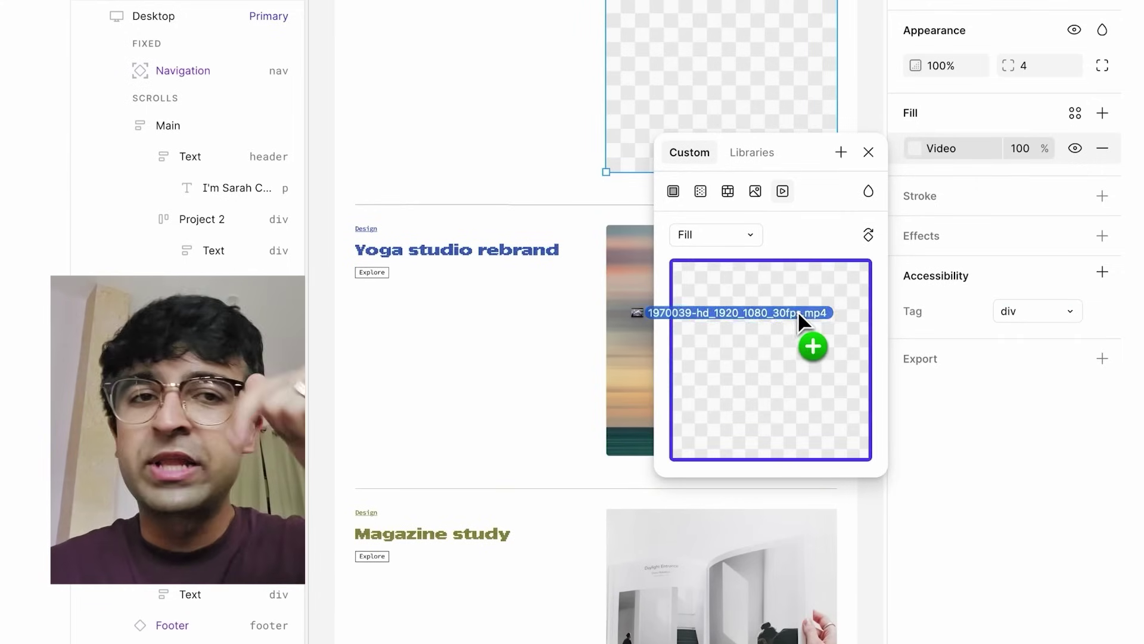
drag(799, 314, 785, 311)
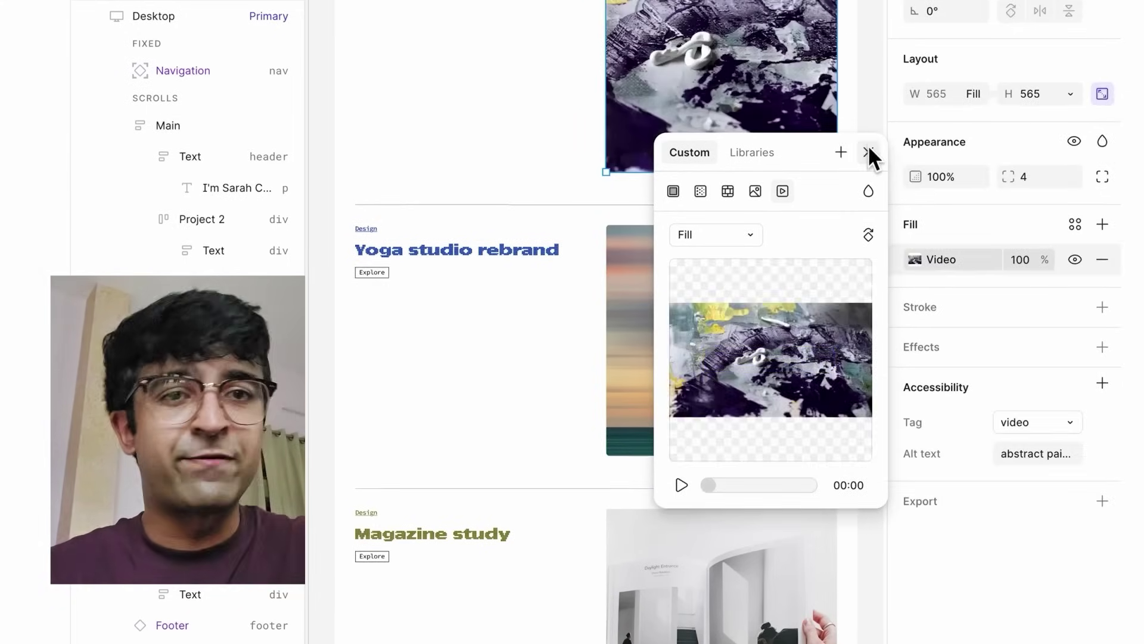
click(868, 153)
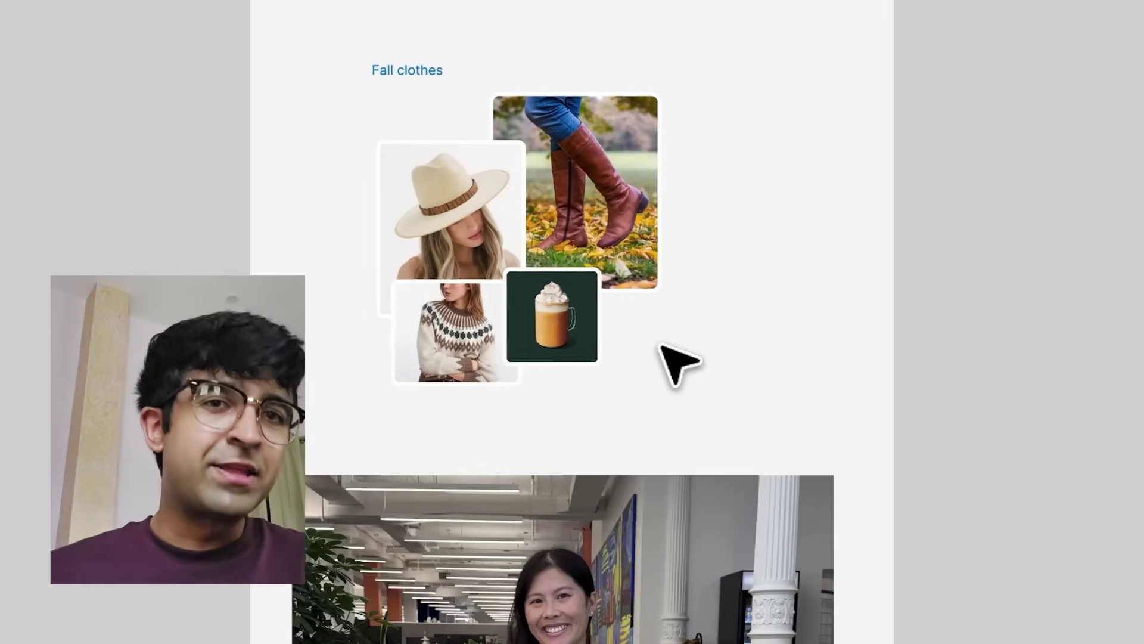
click(677, 363)
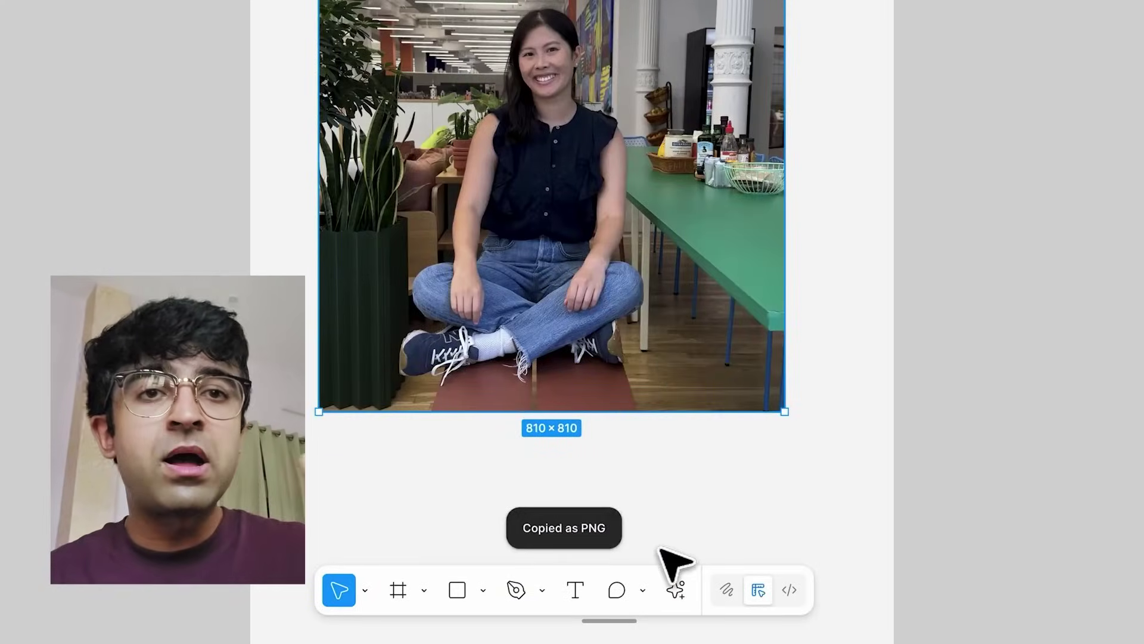
- Start an AI edit of the photo with the prompt 'put me in this background'
click(680, 587)
click(454, 310)
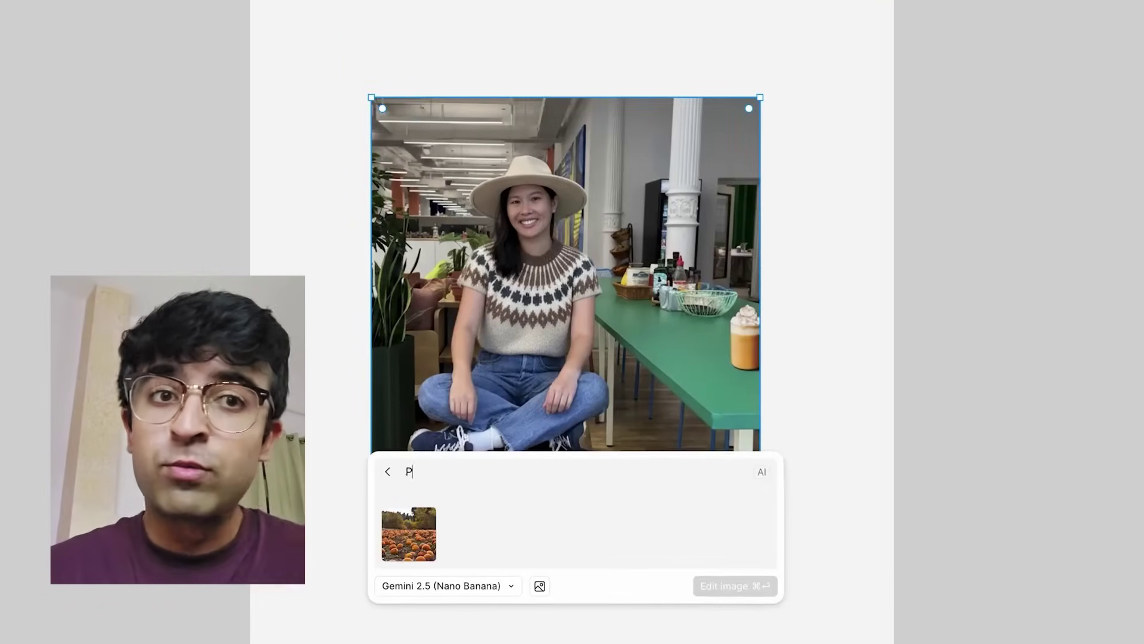
text(ut me in this backg)
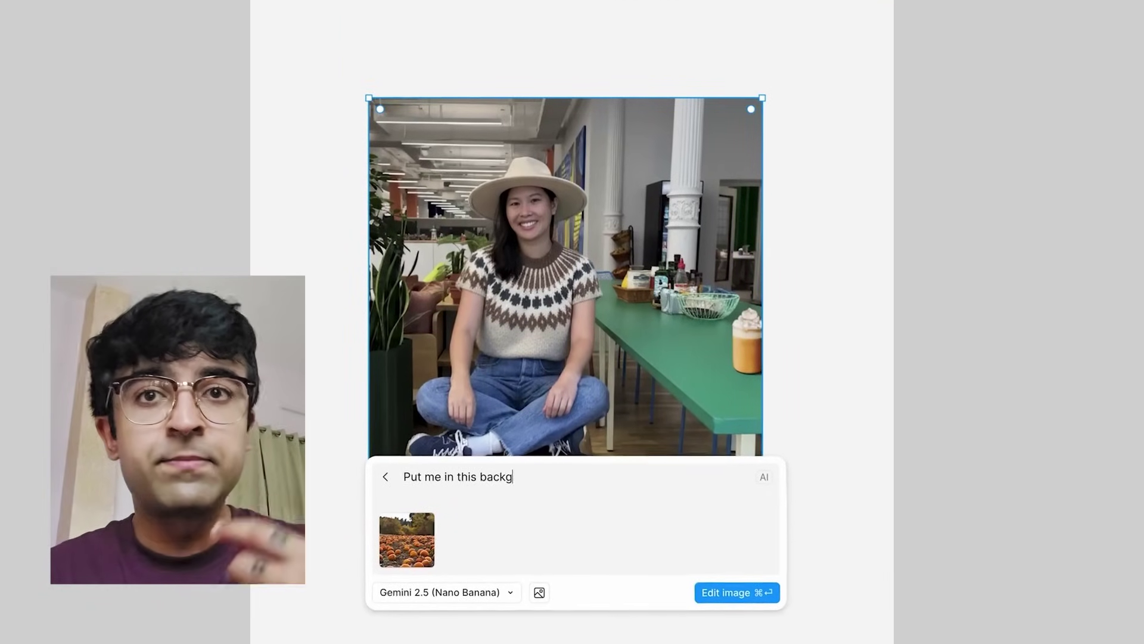
text(round)
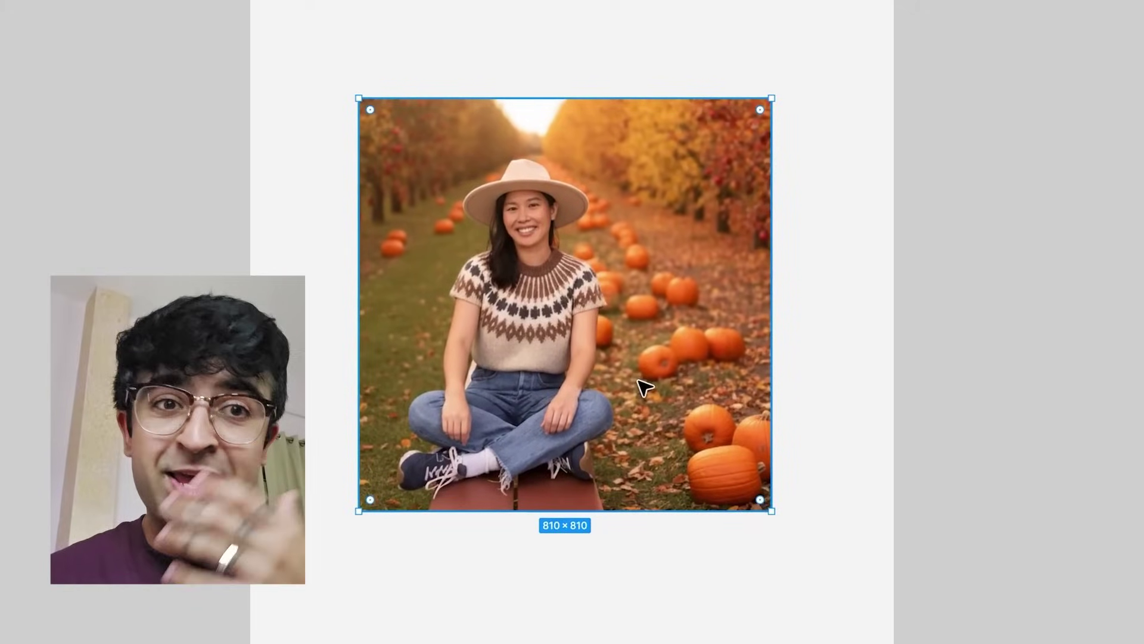
- Make a new image with the prompt 'create an image with a similar aesthetic with me doing a fall activity'
key(ctrl+k)
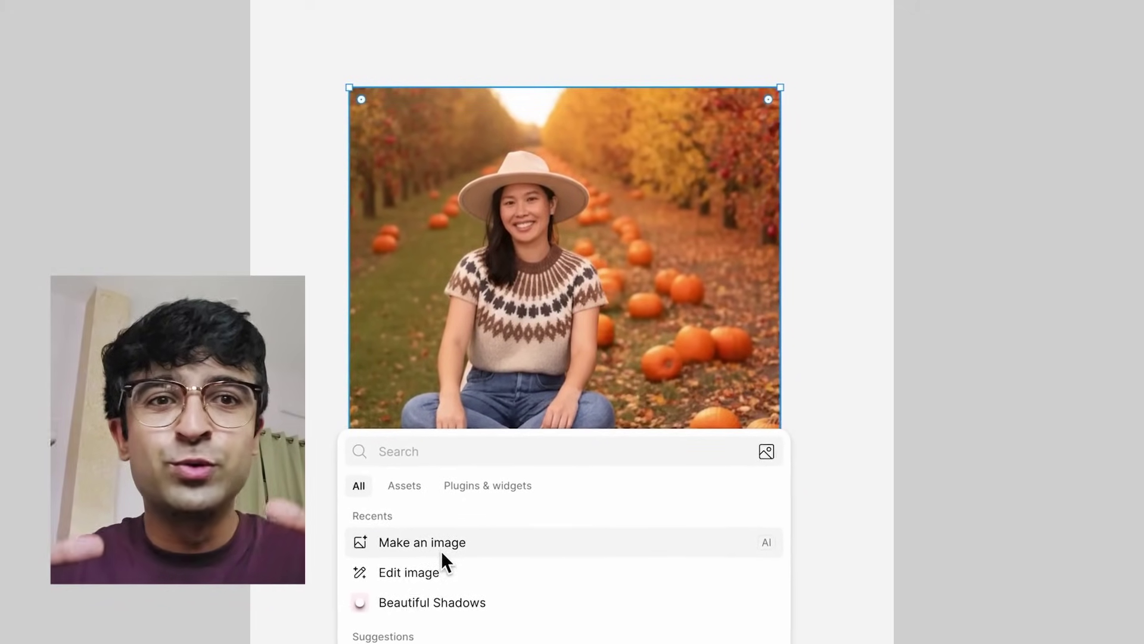
click(441, 552)
text(create an image with a similar aesthetic with me)
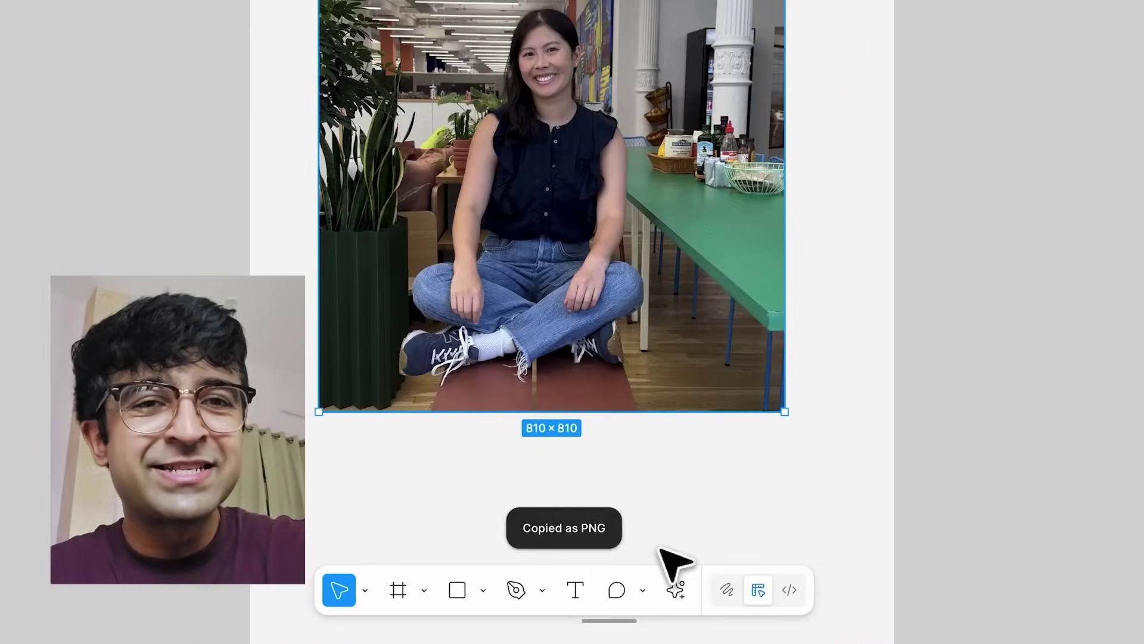
- AI-edit the photo with the fall clothes collage reference and 'Put me in this background'
click(680, 586)
click(452, 315)
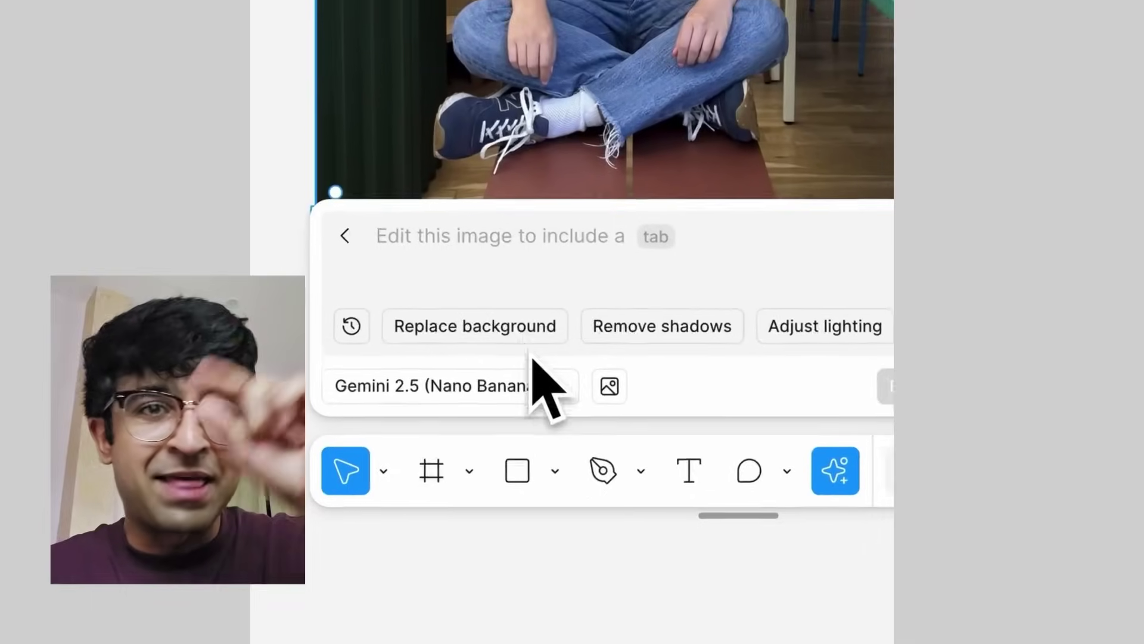
click(624, 362)
text(Change)
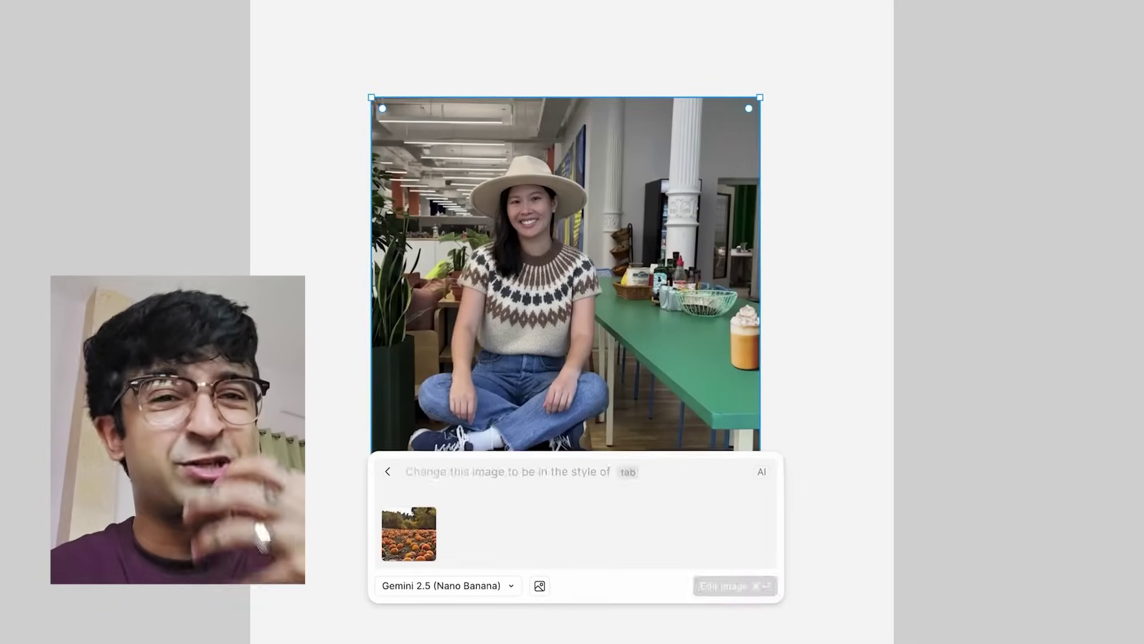
text(Put me in this background)
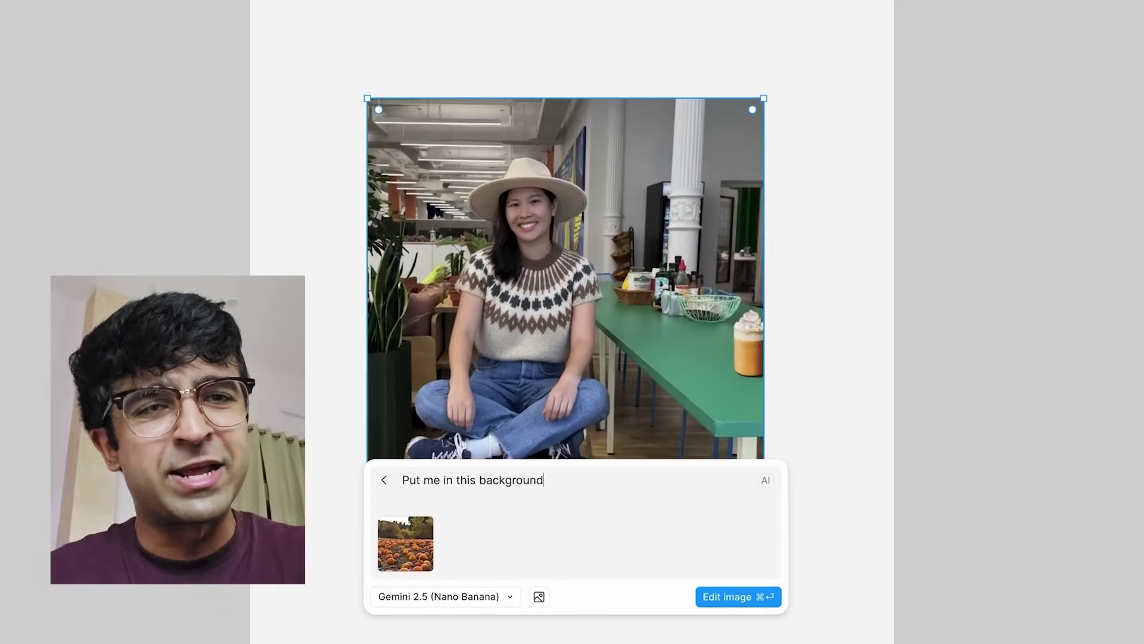
key(super+Return)
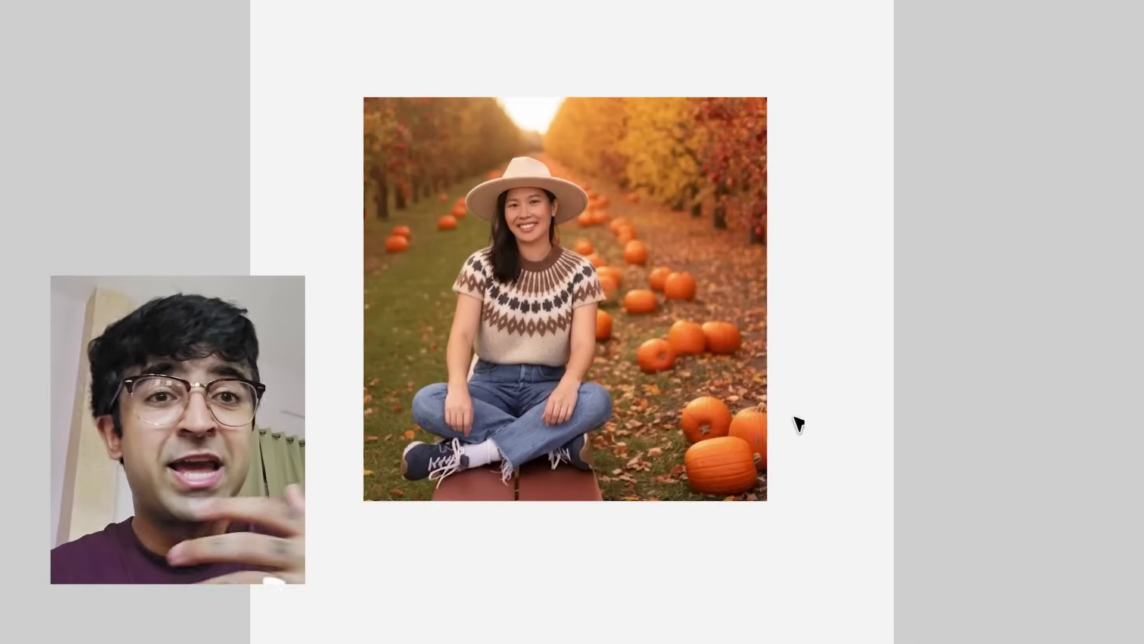
- From the pumpkin-patch result, make an image with a similar aesthetic doing a fall activity
click(638, 378)
key(super+k)
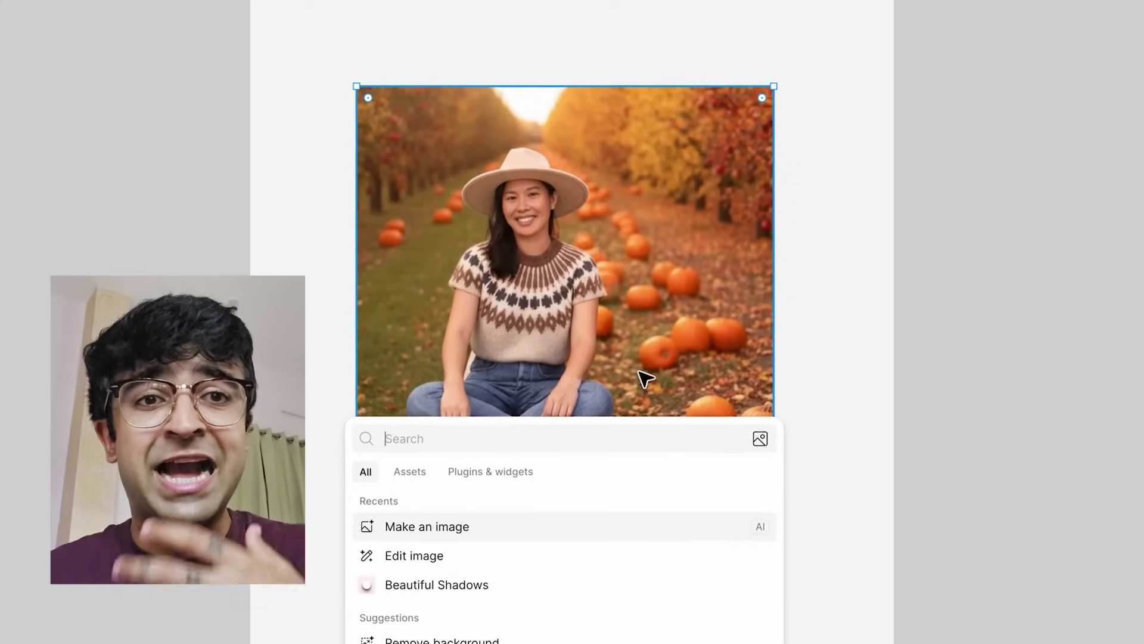
click(442, 552)
text(create an image with a similar aesthetic with me)
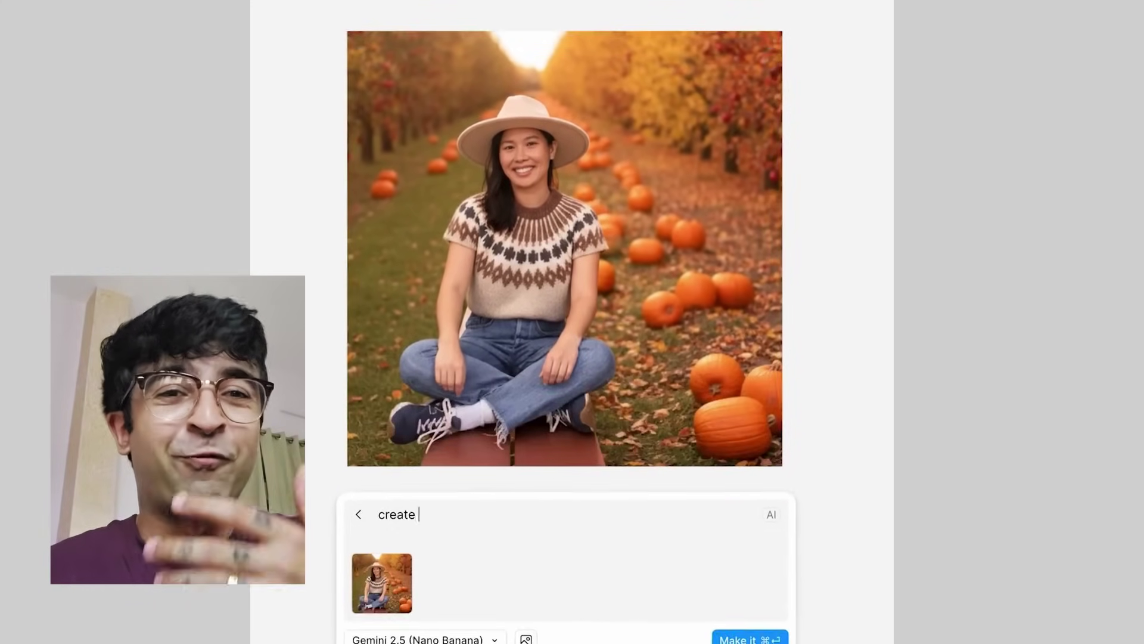
text( doing a fall activity)
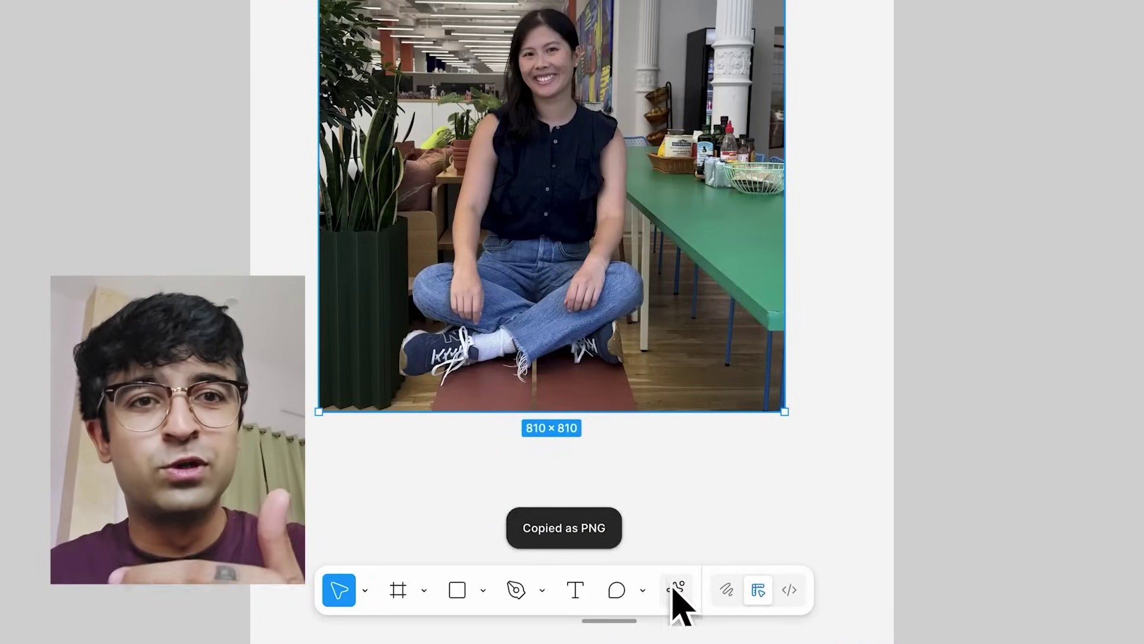
- Edit the office photo again, pasting the Fall clothes collage and prompting 'me in this background'
click(676, 590)
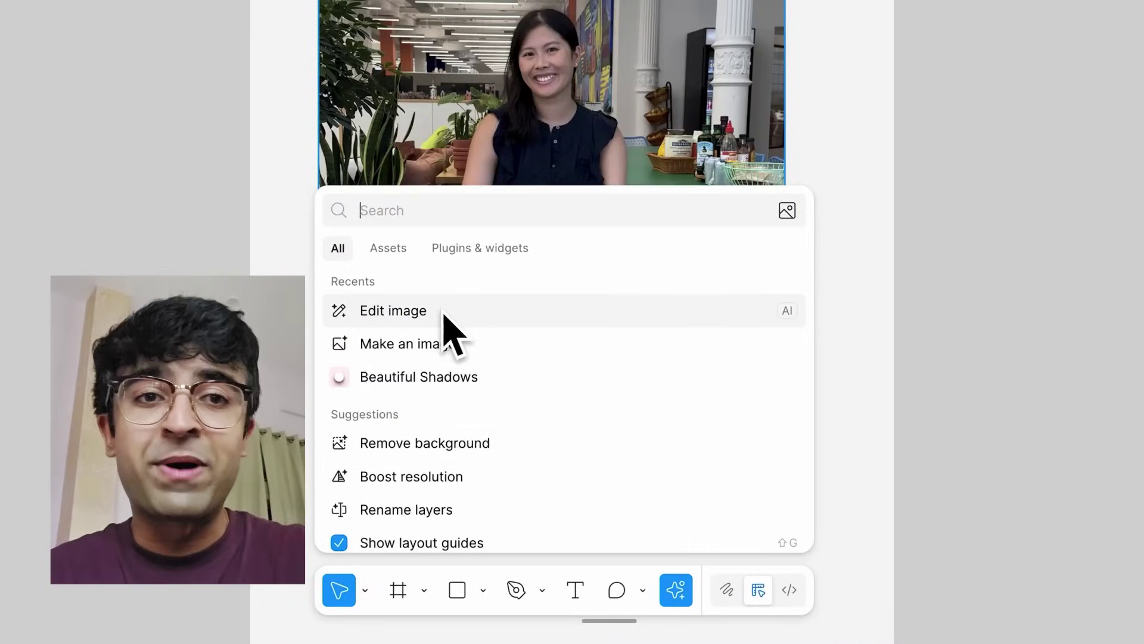
click(447, 310)
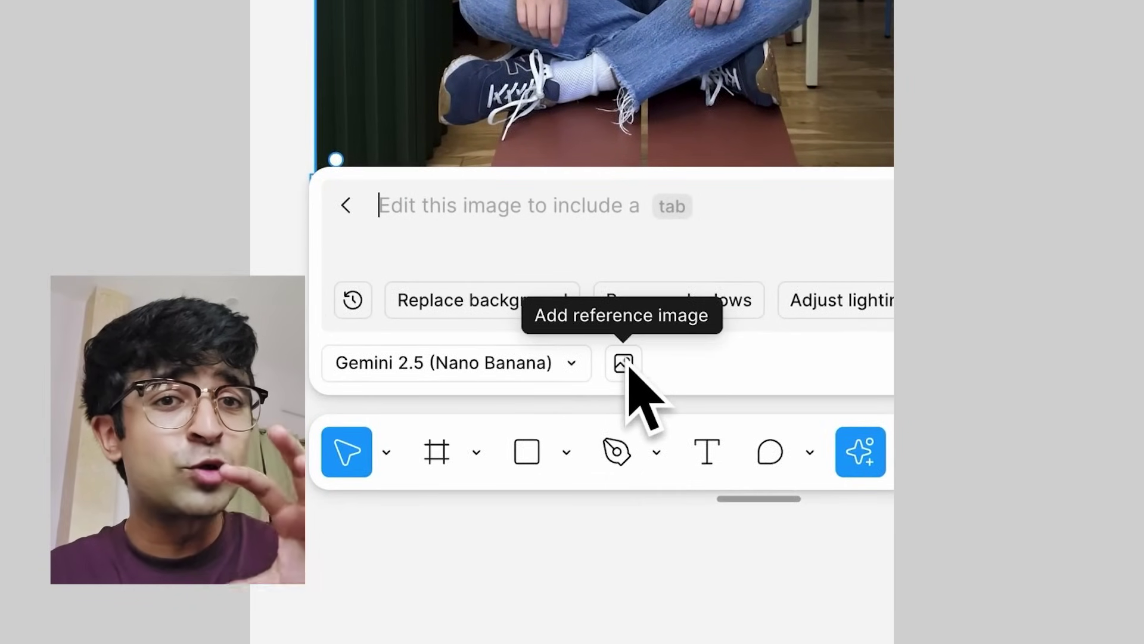
key(ctrl+v)
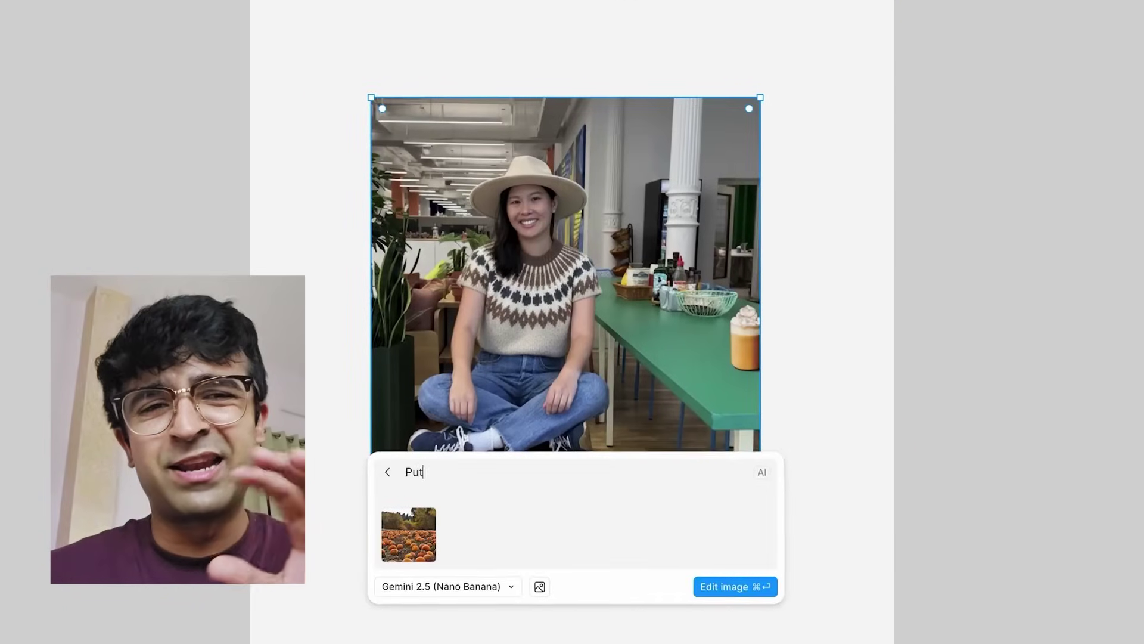
text(me in this backgr)
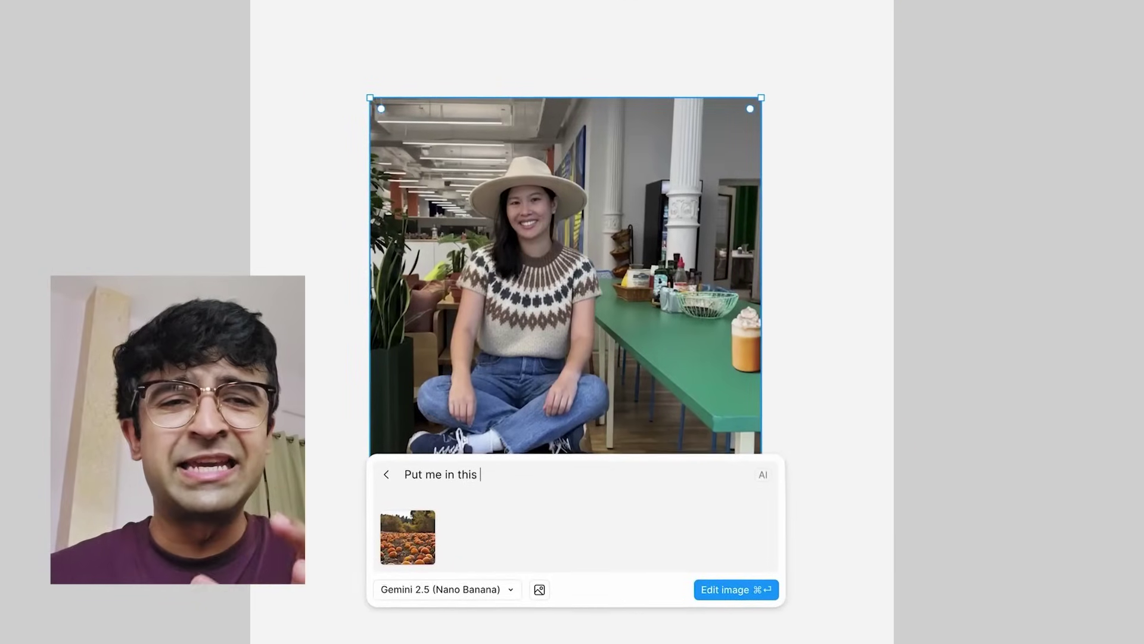
text(ound)
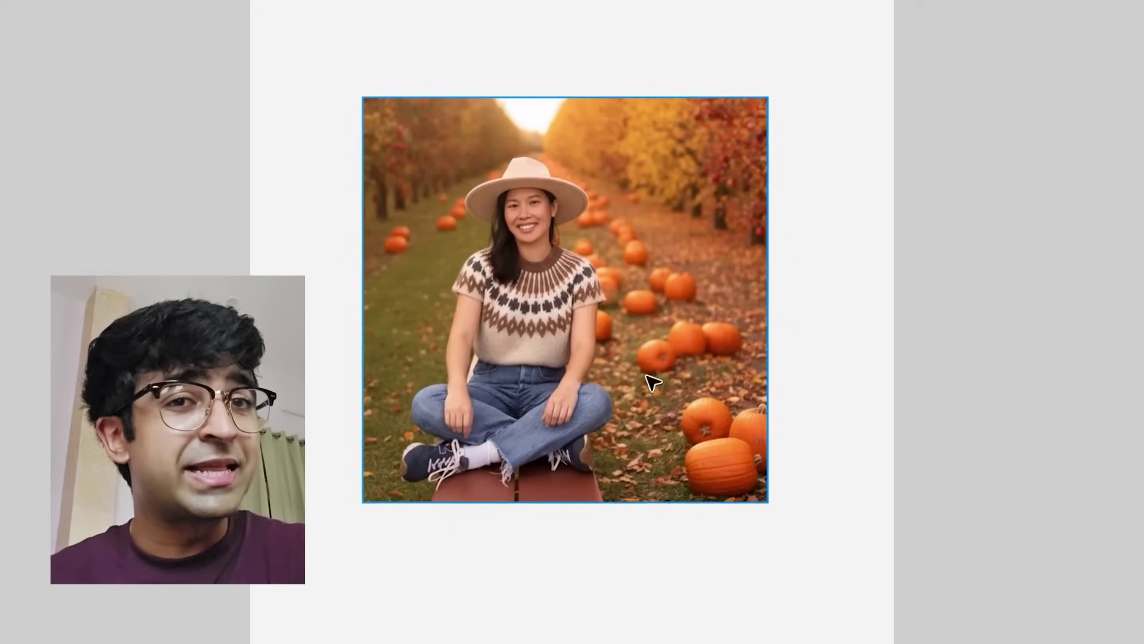
- Generate a new fall-activity image with a similar aesthetic from the pumpkin-patch image
click(641, 382)
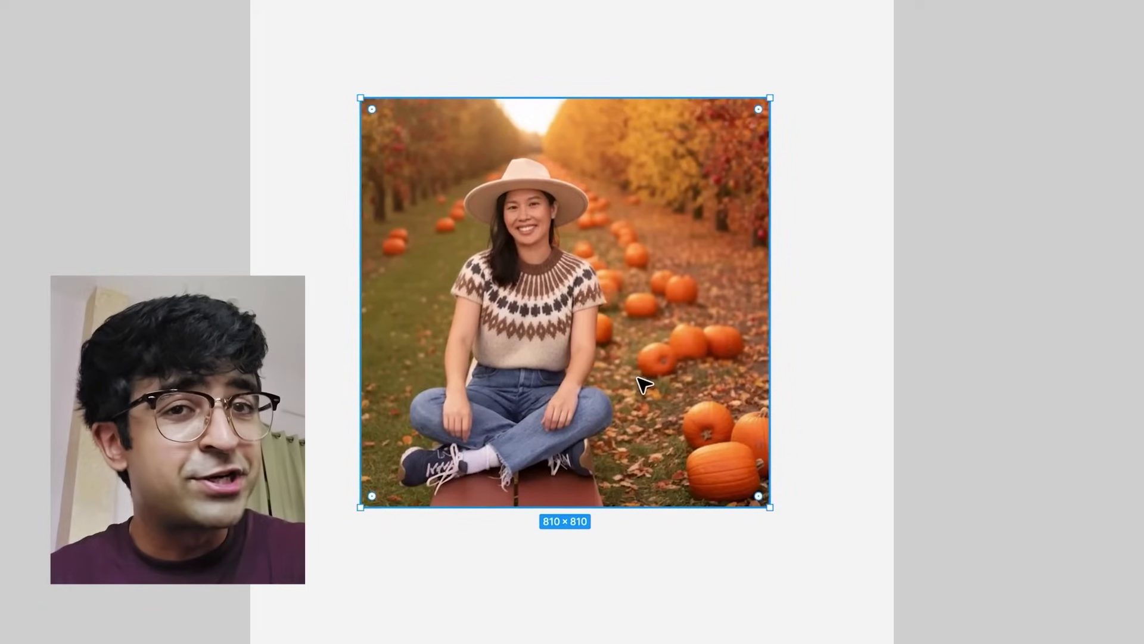
key(ctrl+k)
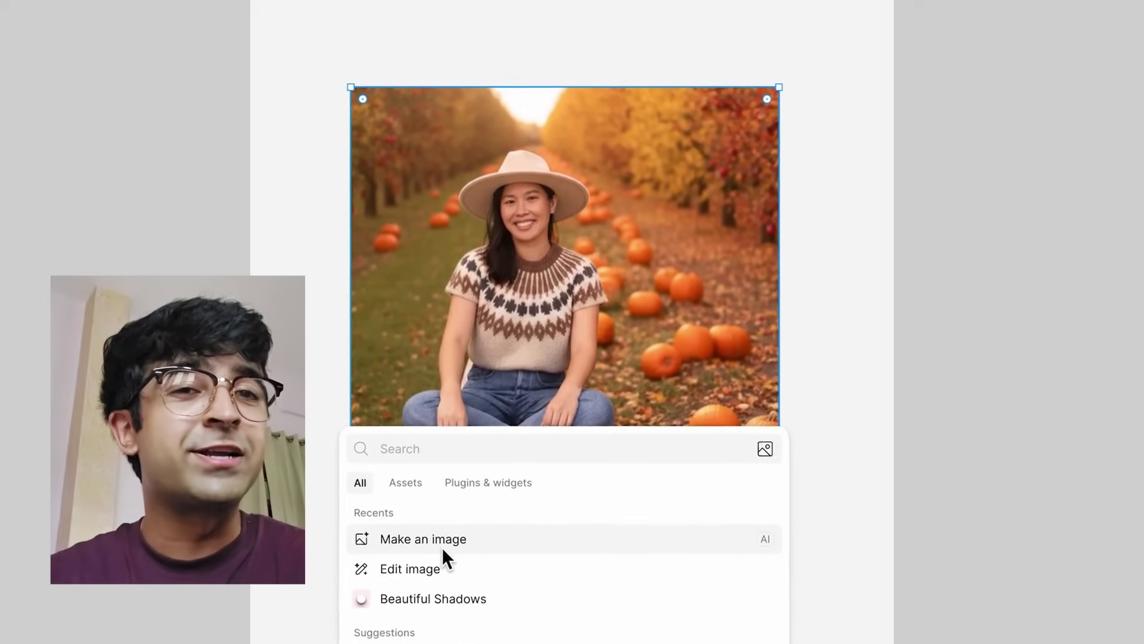
click(444, 544)
text(create an image with a similar aesthetic with me doing a f)
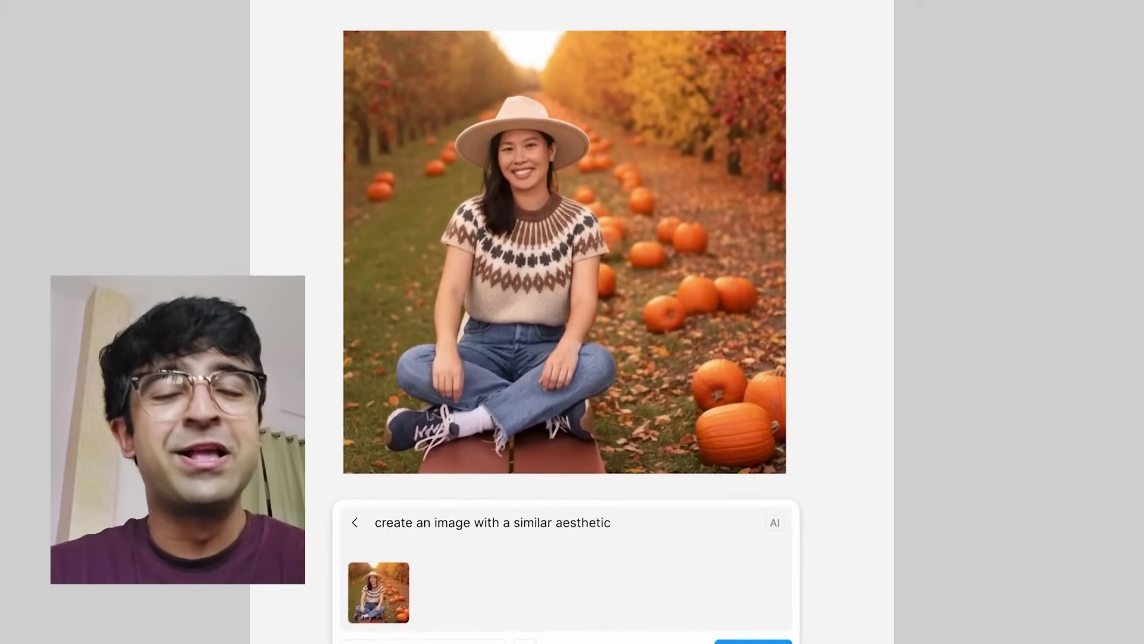
text(all activity!)
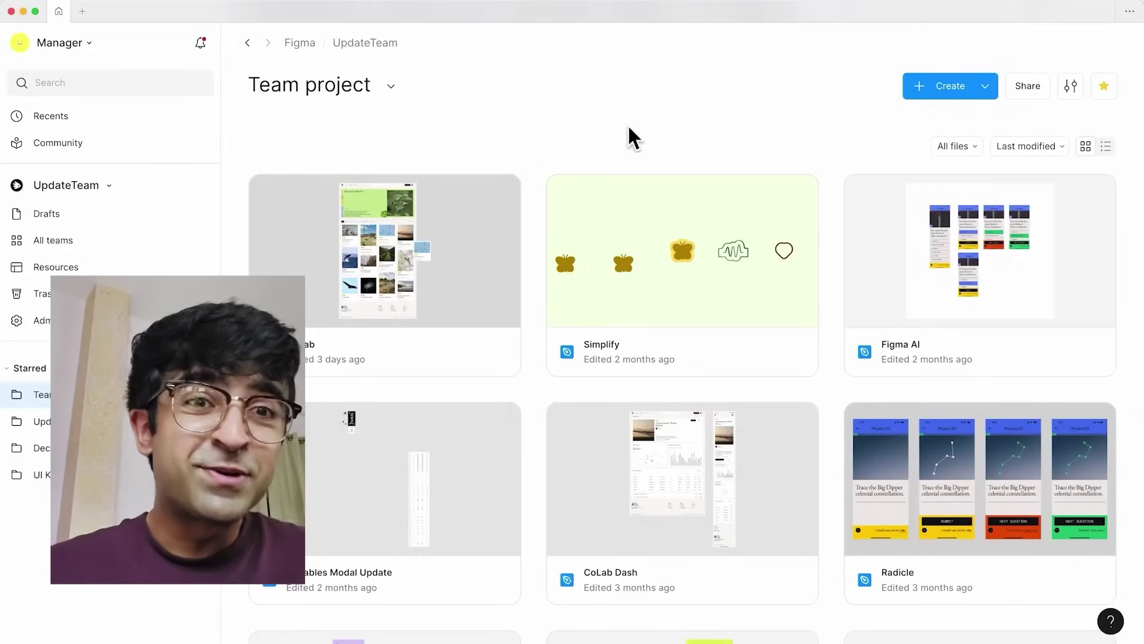
- In account settings, turn on Enhance contrast and set the theme to Dark
click(91, 43)
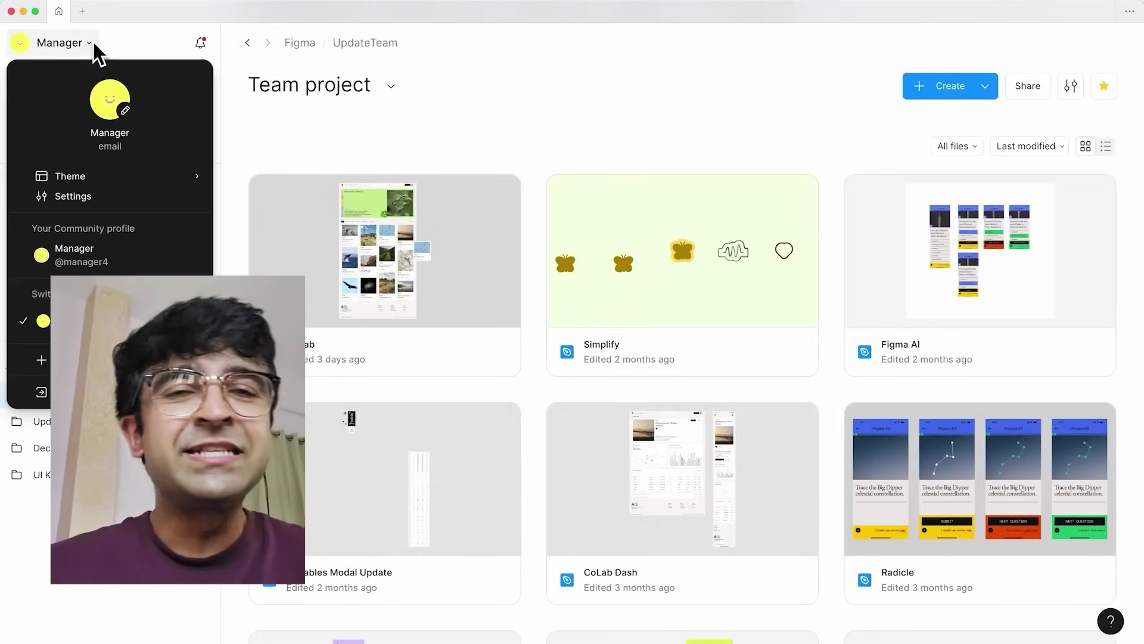
click(64, 197)
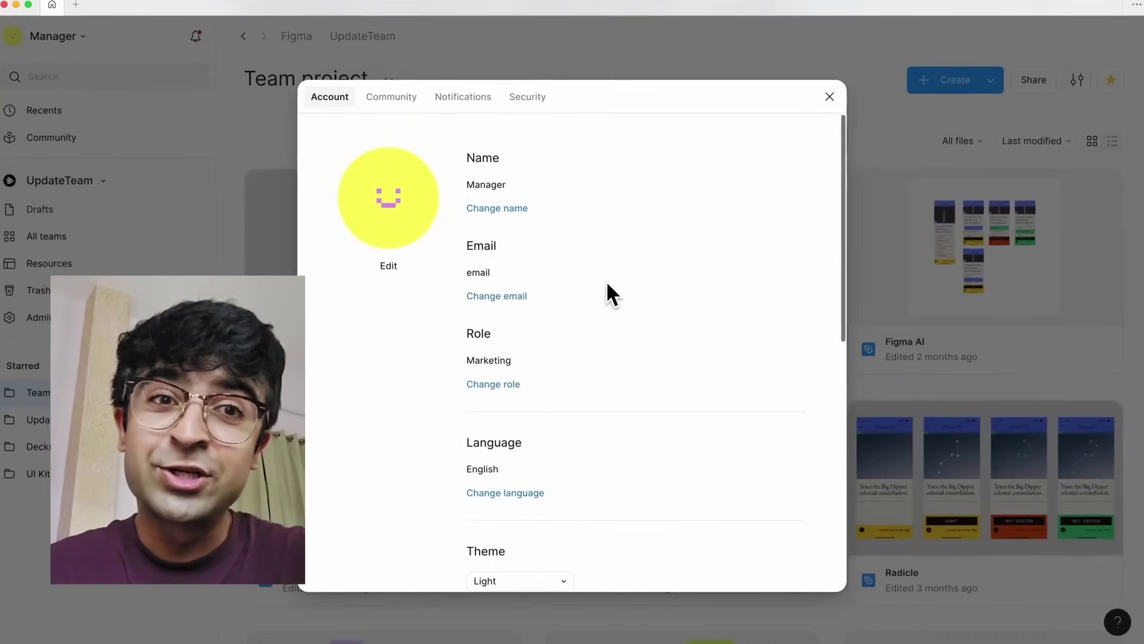
scroll(607, 282, down, 5)
click(482, 364)
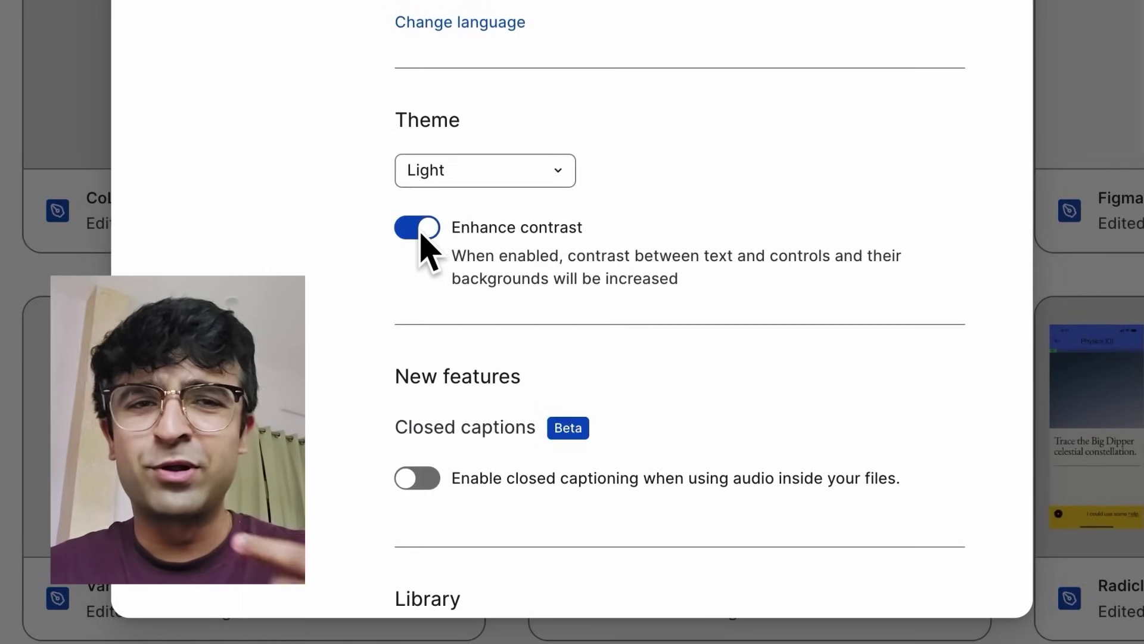
click(493, 173)
click(486, 204)
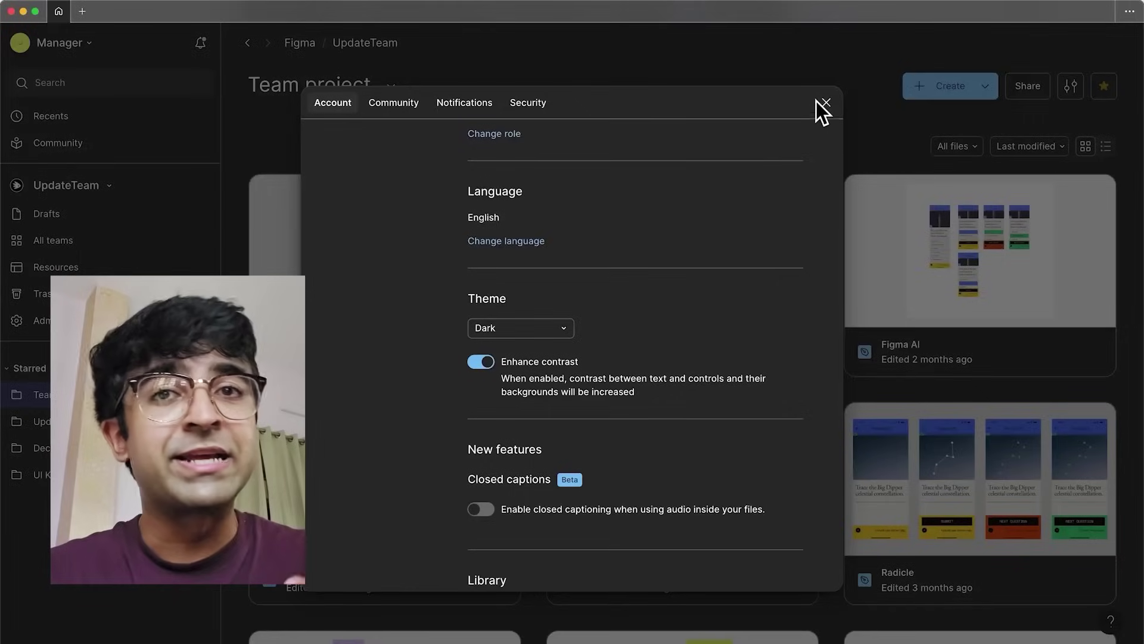
click(820, 107)
- Create a new design file, switch to light mode, and toggle enhanced contrast off and on
click(967, 82)
click(958, 126)
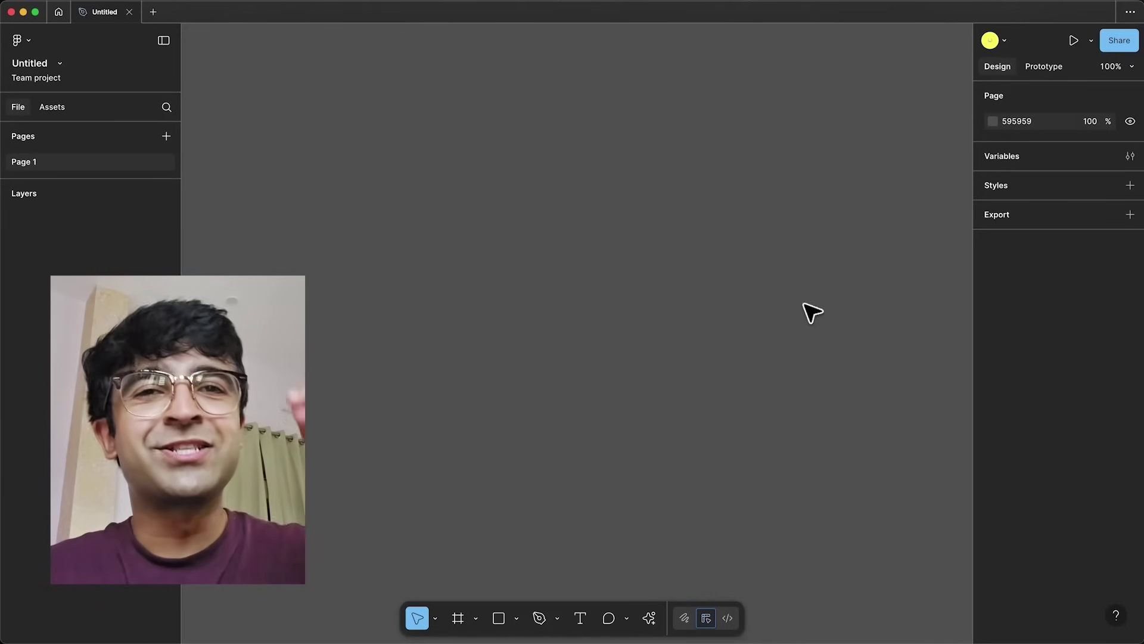
click(649, 619)
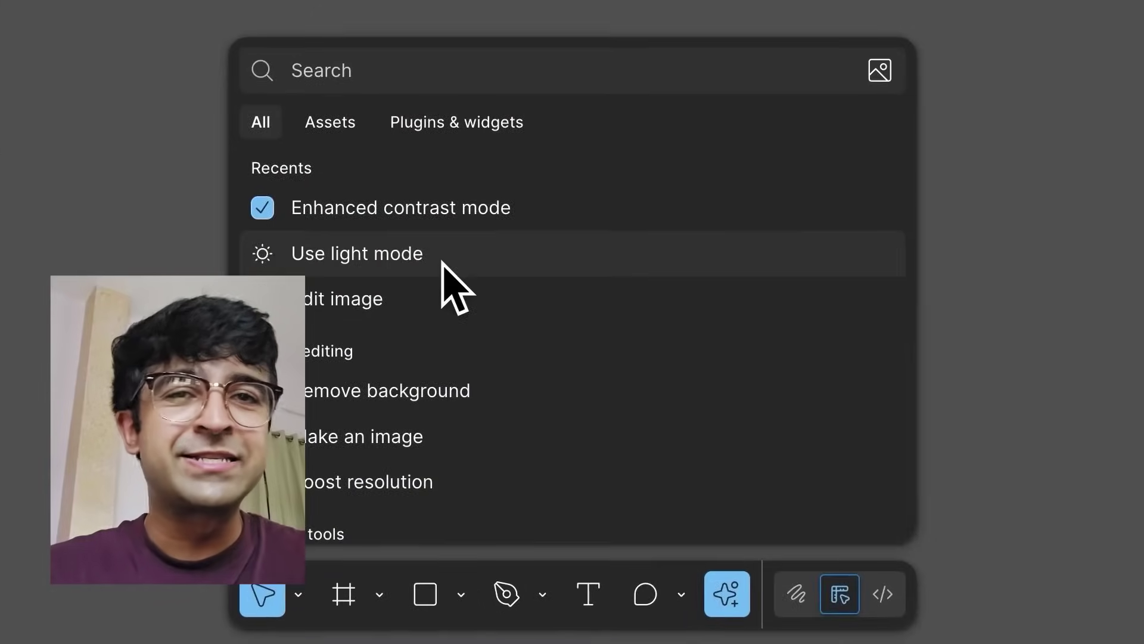
click(507, 449)
click(439, 227)
click(439, 227)
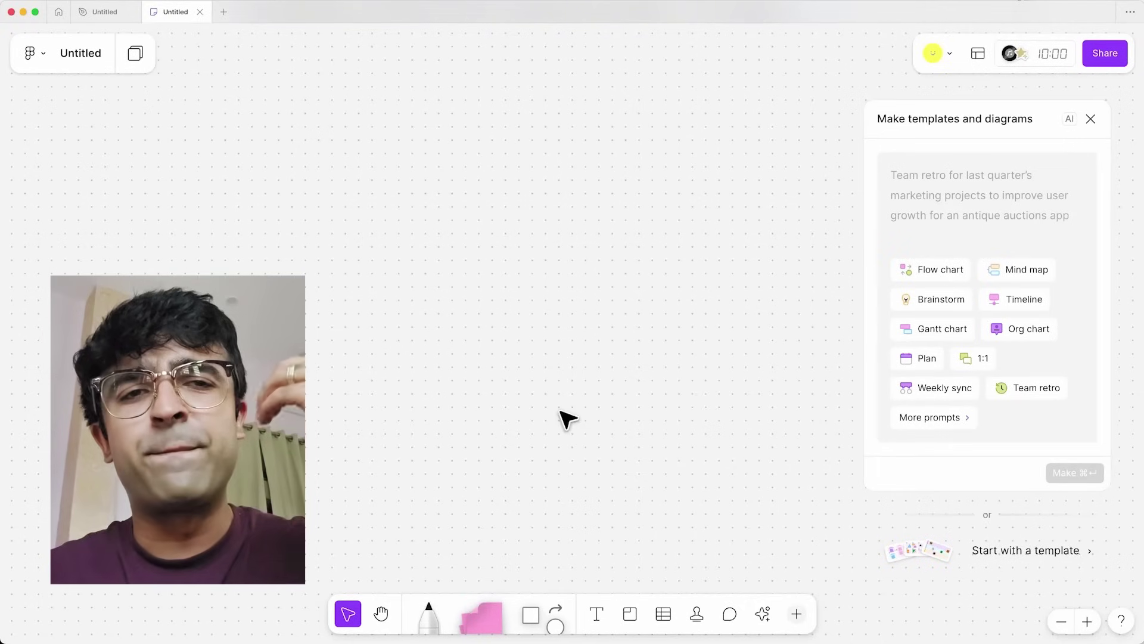
- Toggle enhanced contrast via the actions list in FigJam, then in Slides, ending off
key(super+slash)
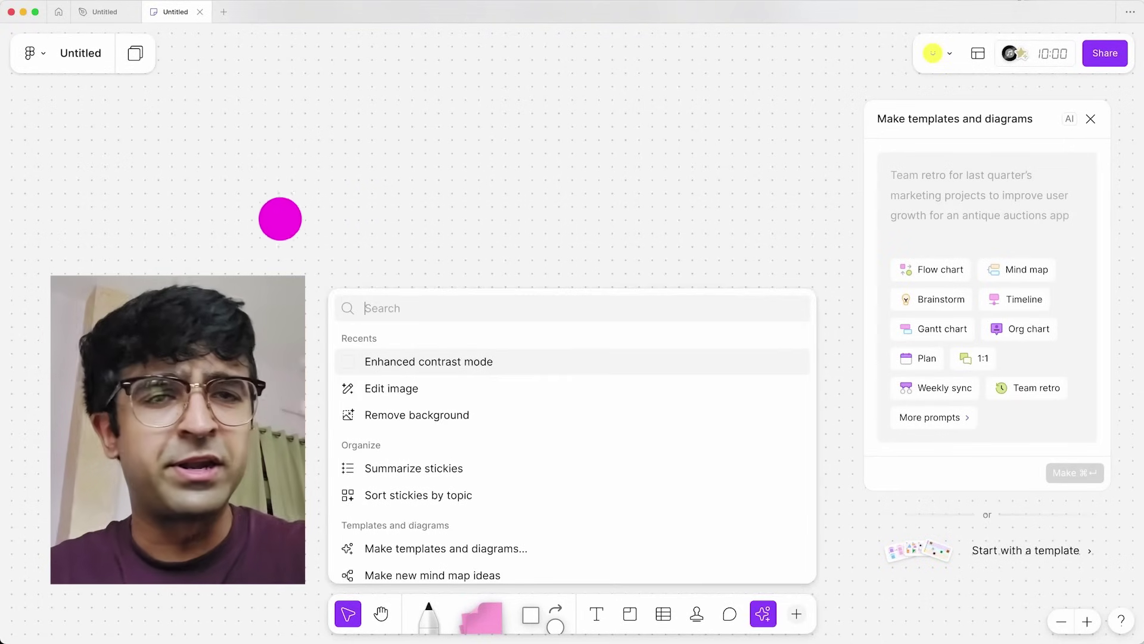
key(Return)
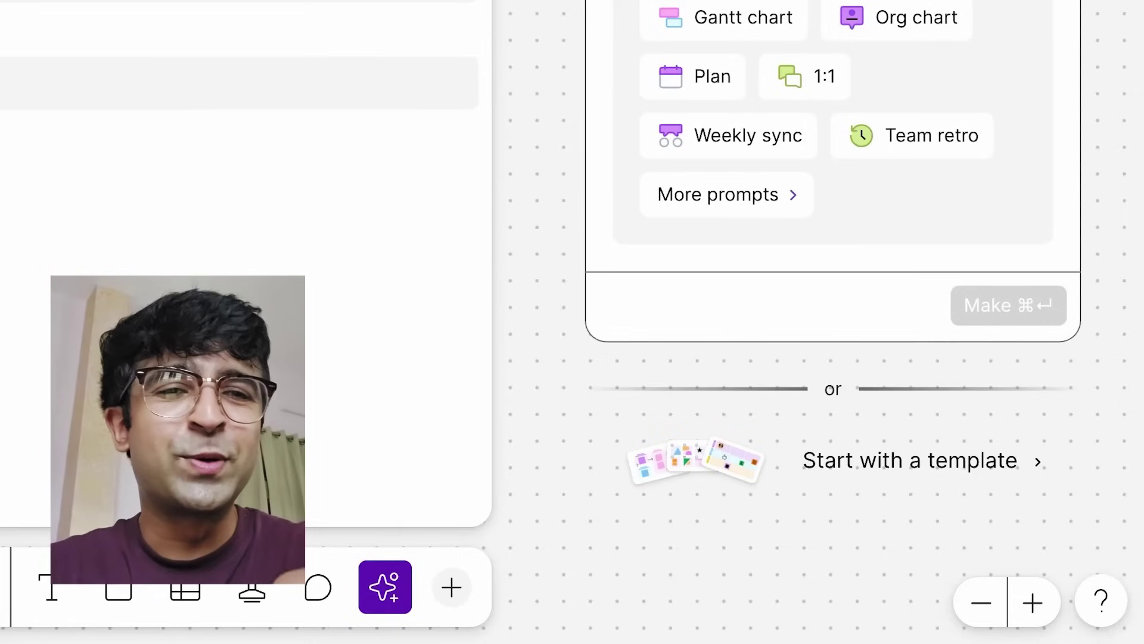
key(Return)
key(Return)
key(Return)
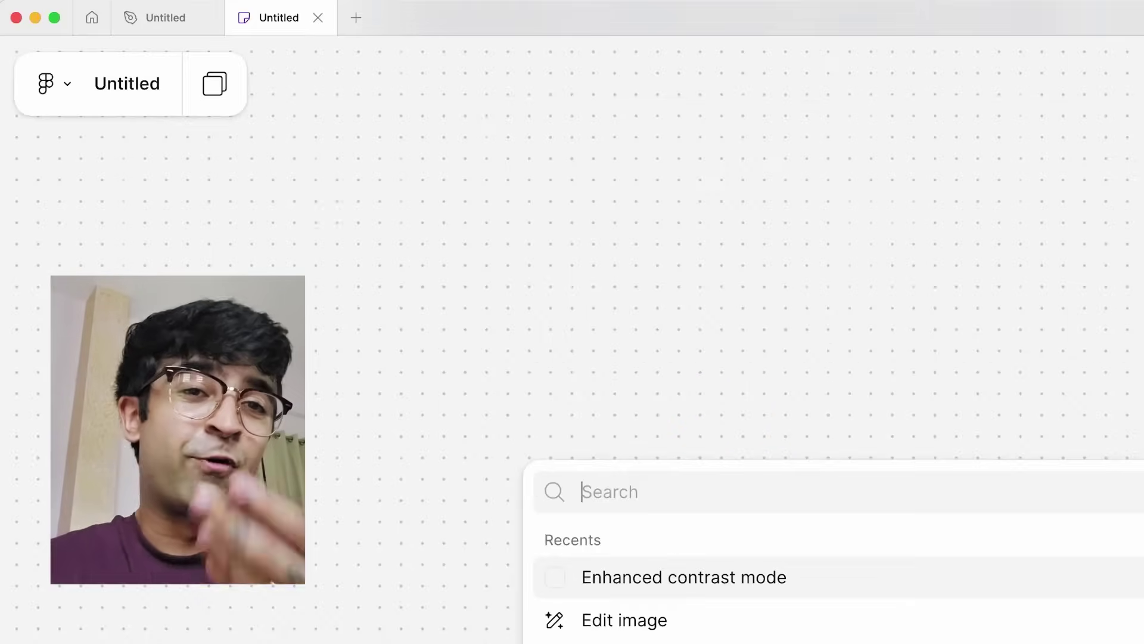
key(Escape)
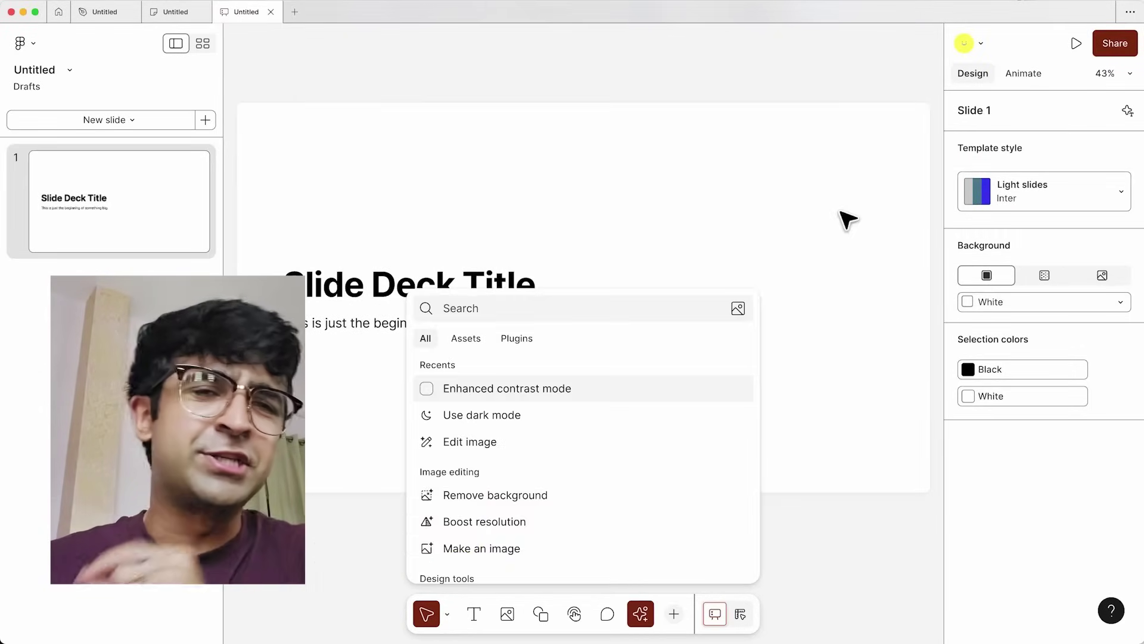
key(Return)
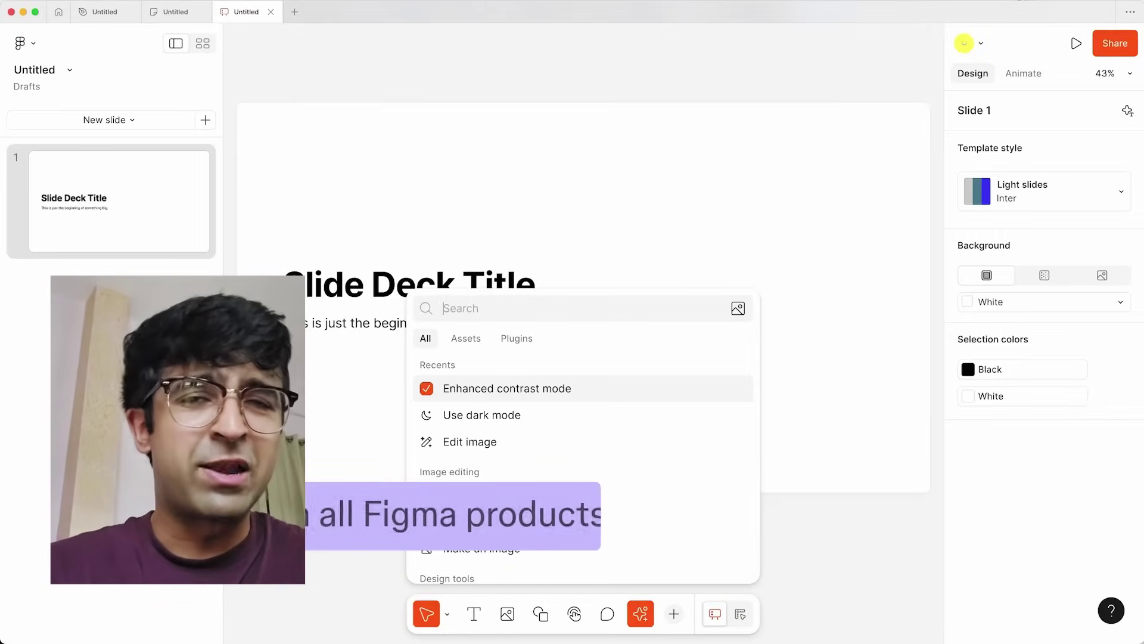
key(Return)
key(Return)
key(Return)
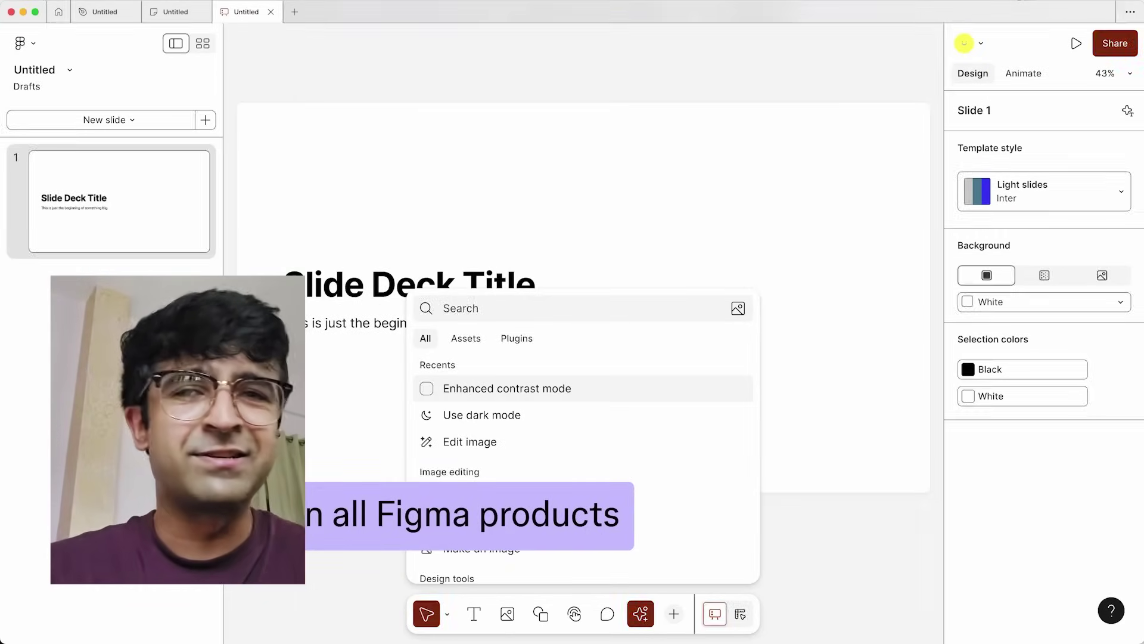